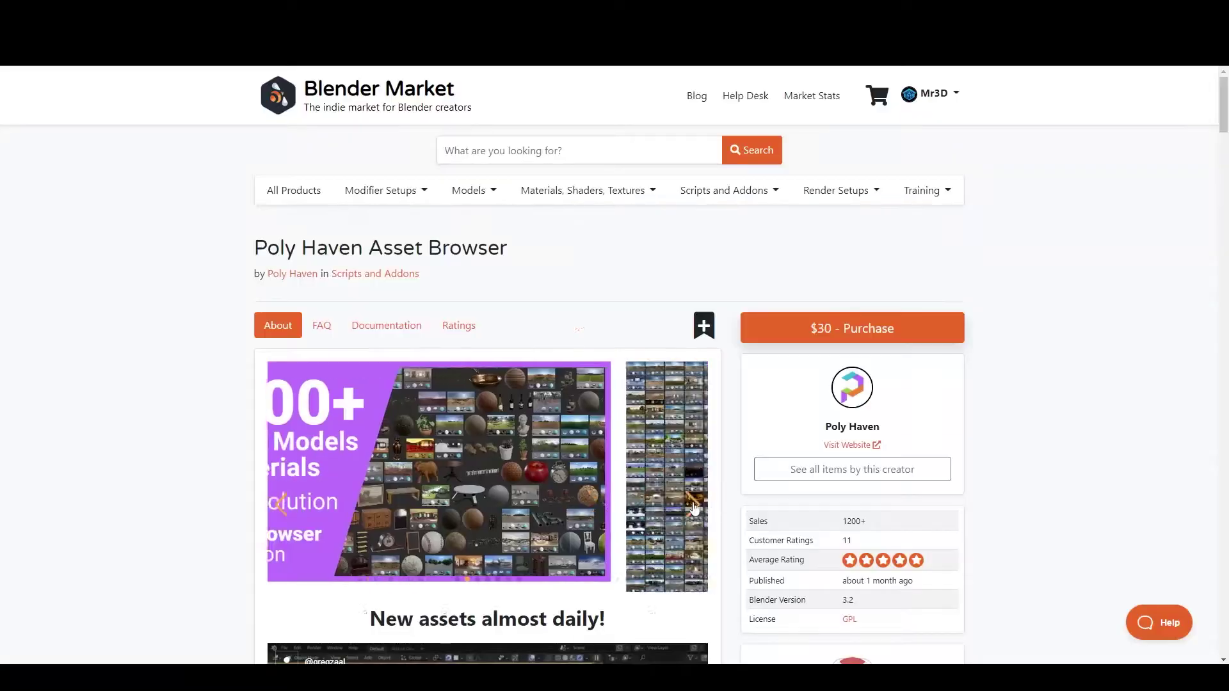
- Look through the preview images on the Poly Haven Asset Browser product page
click(695, 508)
click(695, 507)
click(695, 506)
click(695, 506)
click(695, 506)
click(694, 506)
middle_click(1020, 374)
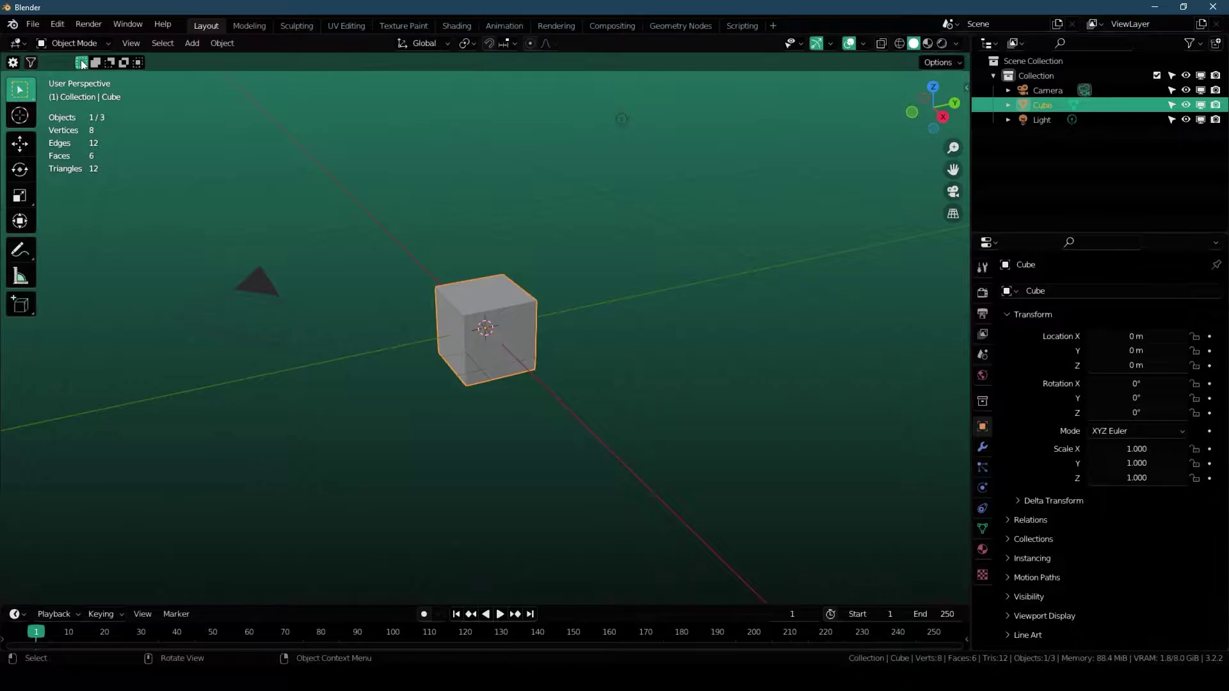
- Enable the Poly Haven Assets add-on in the preferences and expand its details
click(57, 24)
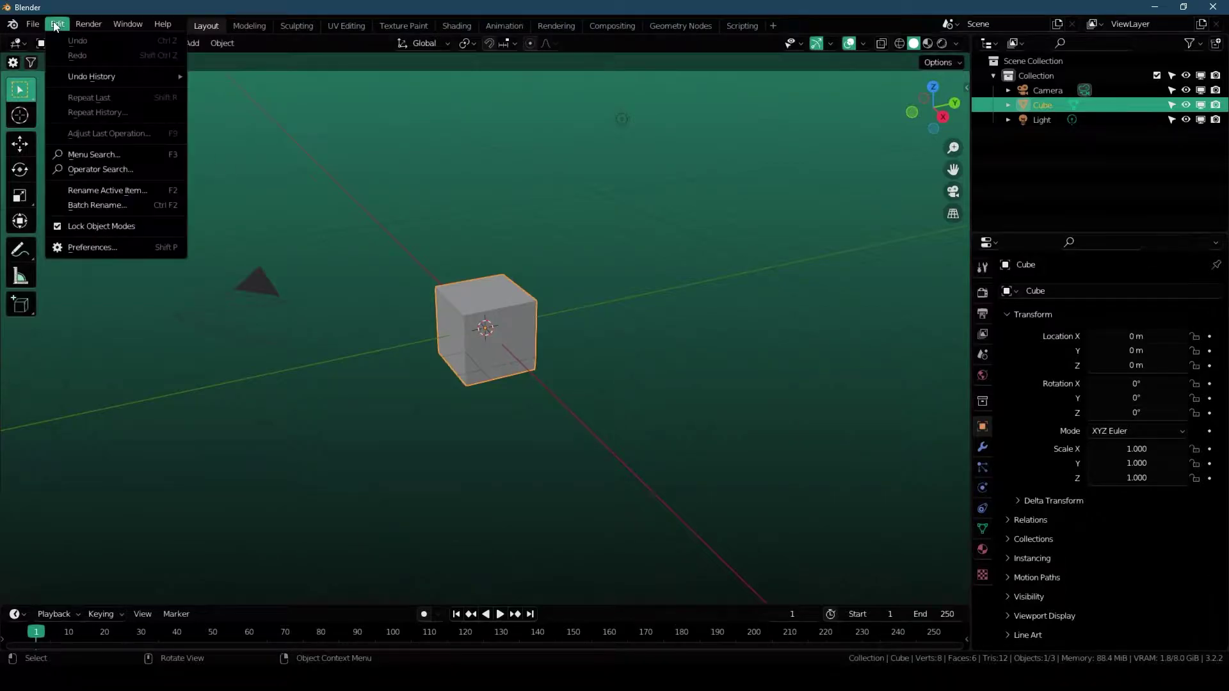
click(99, 249)
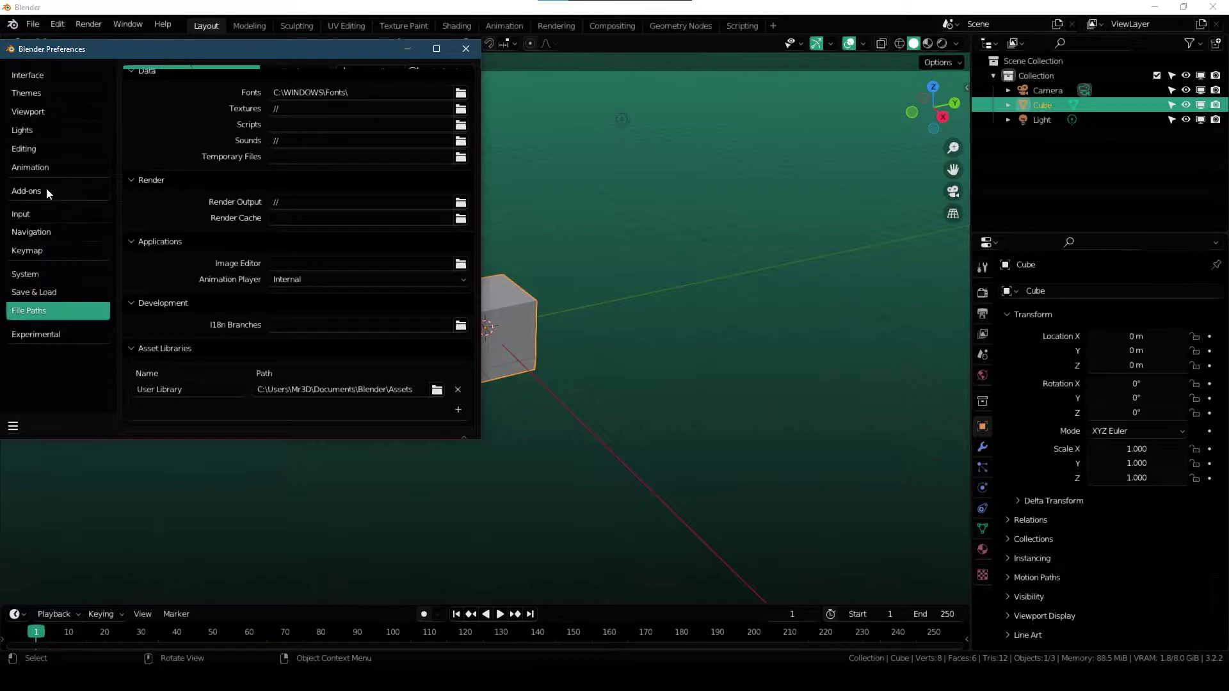
click(53, 191)
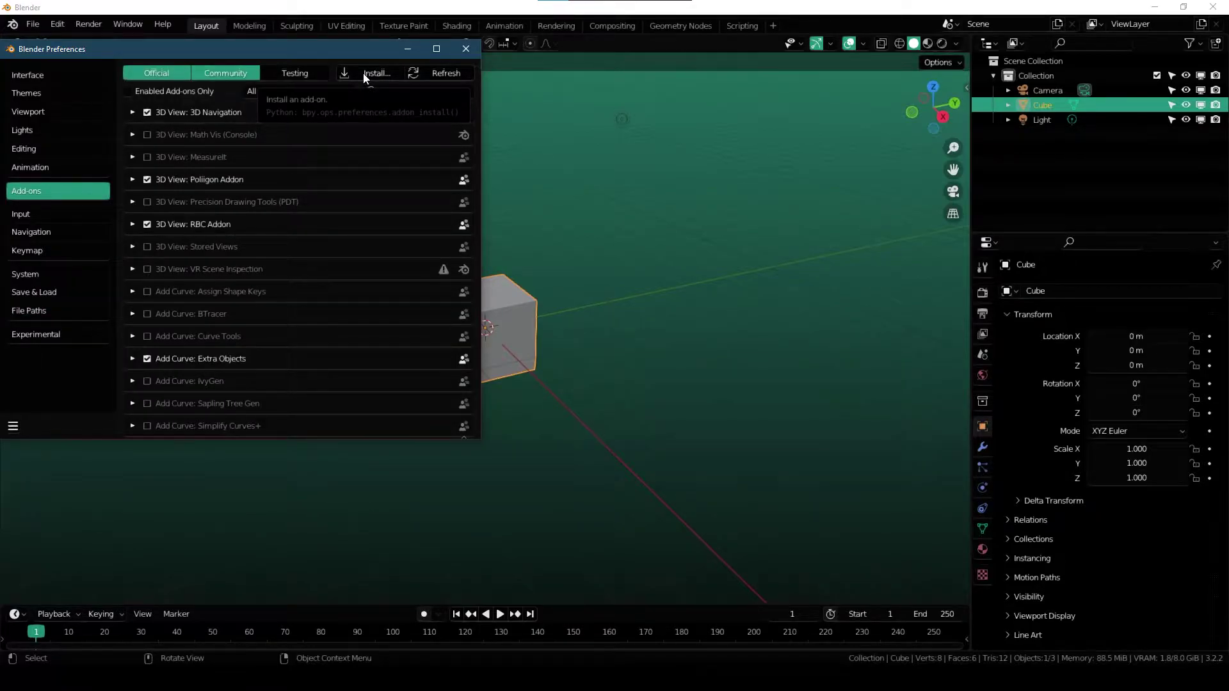
text(poly)
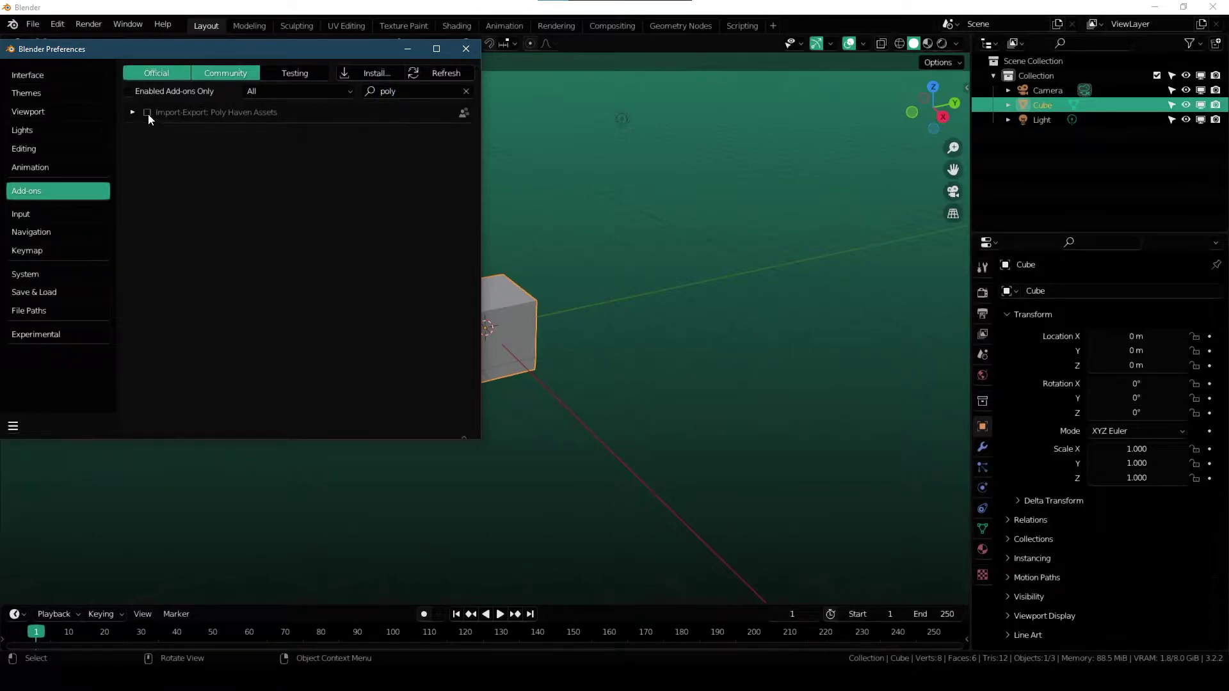
click(147, 113)
click(133, 112)
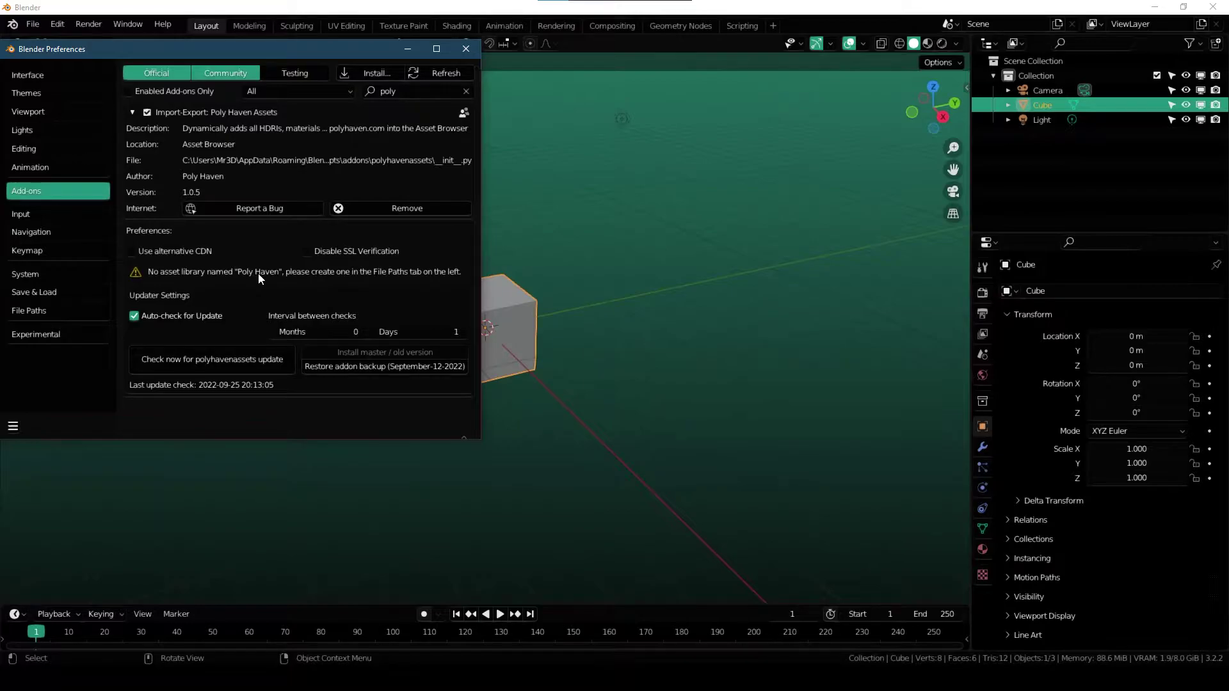
- Add the Poly Haven folder in Documents as an asset library in the file path preferences
click(49, 311)
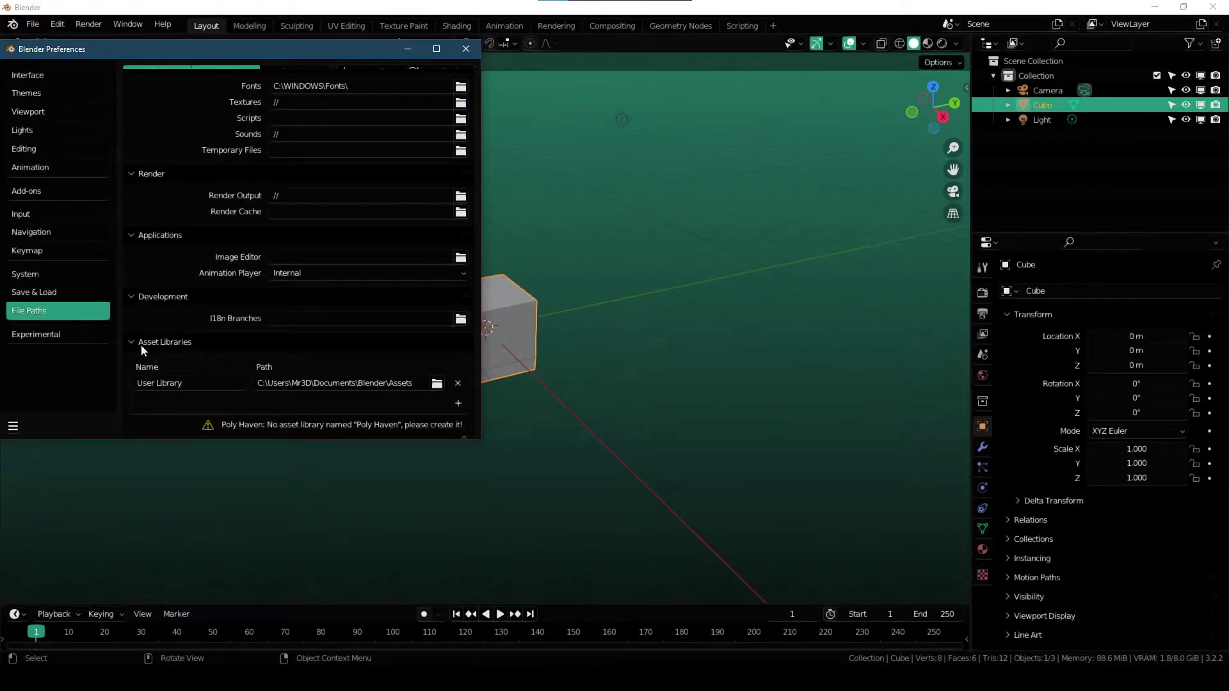
click(457, 405)
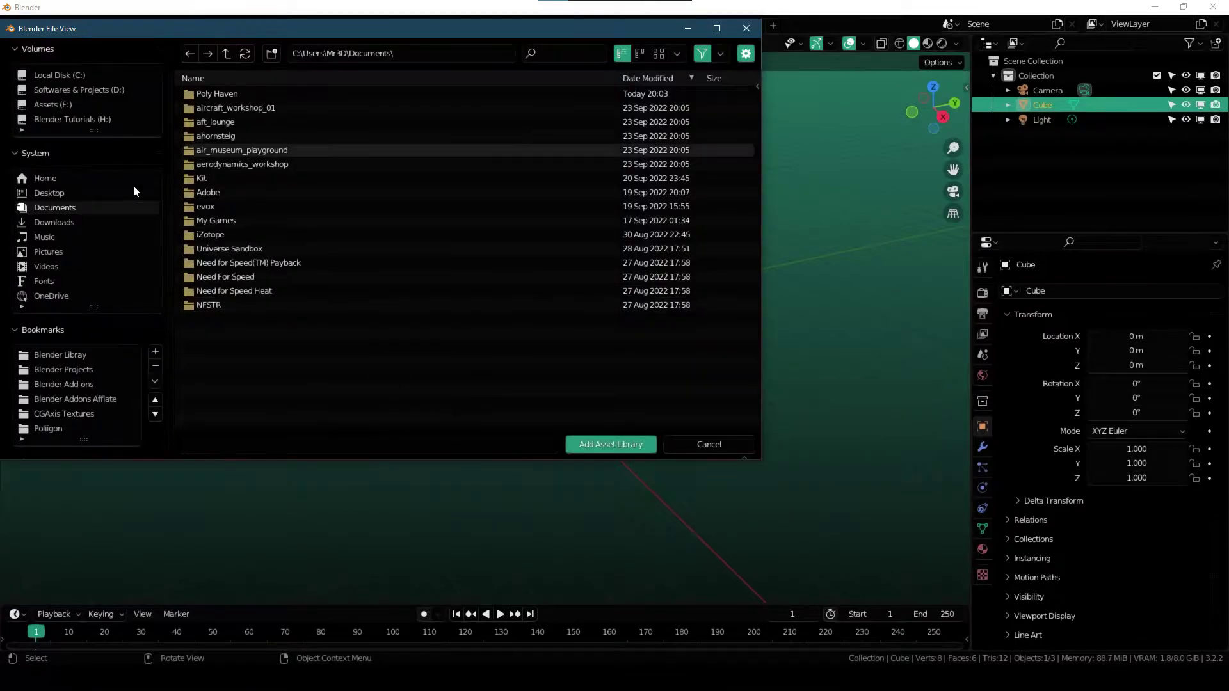
double_click(220, 93)
click(275, 95)
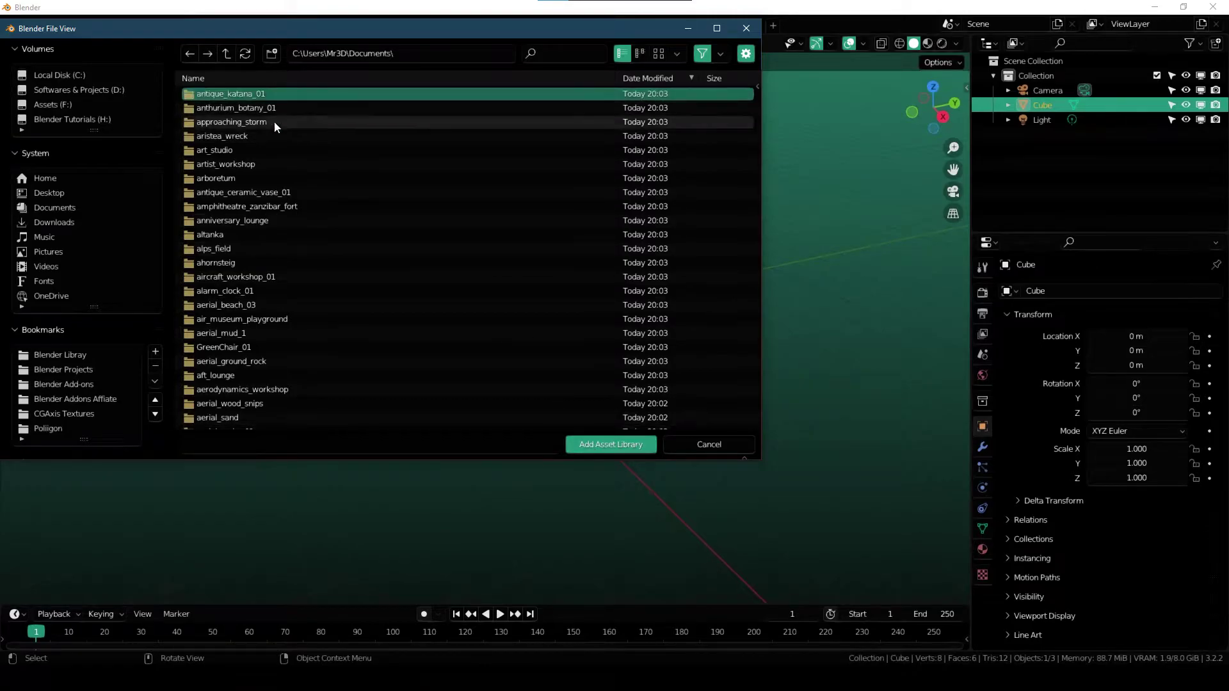
scroll(278, 378, down, 15)
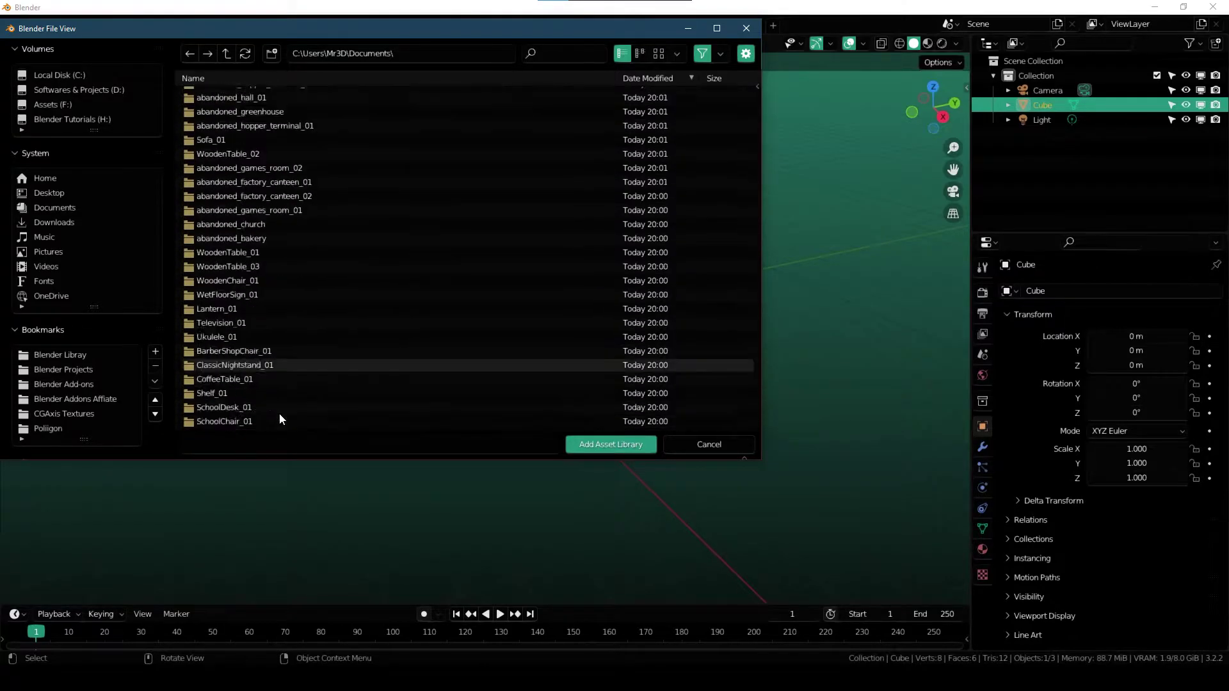
click(618, 444)
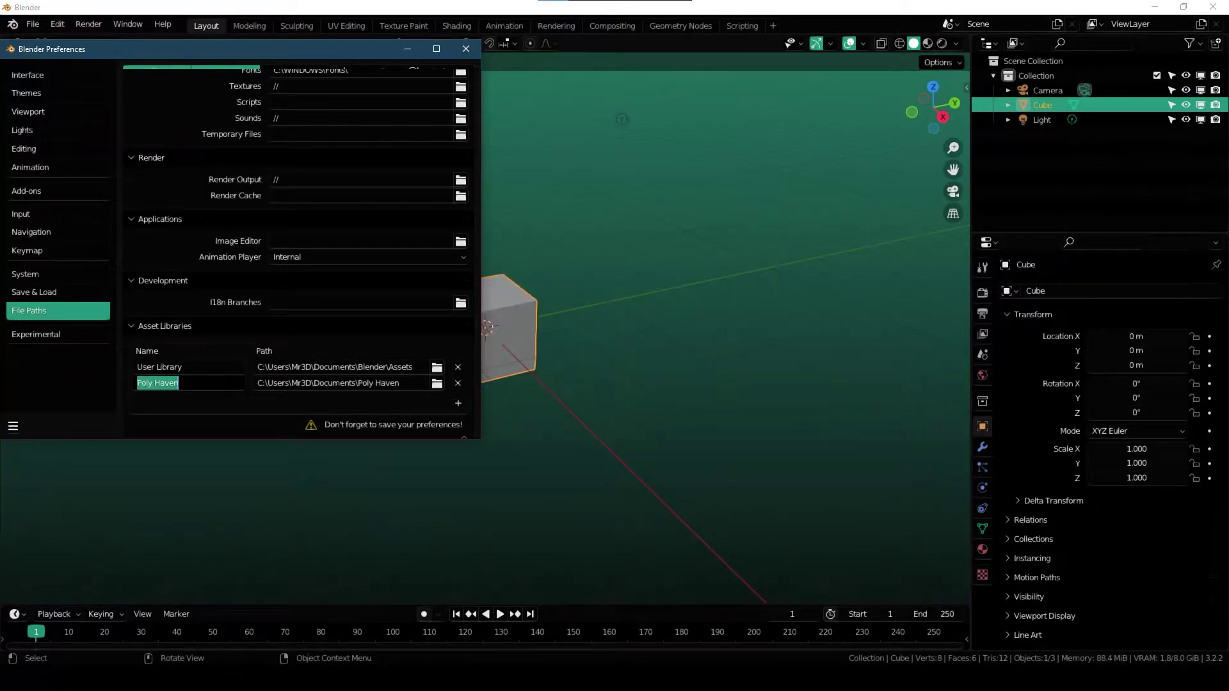
- Save the preferences, check the library location in the Poly Haven Assets add-on settings, and close the preferences window
click(2, 367)
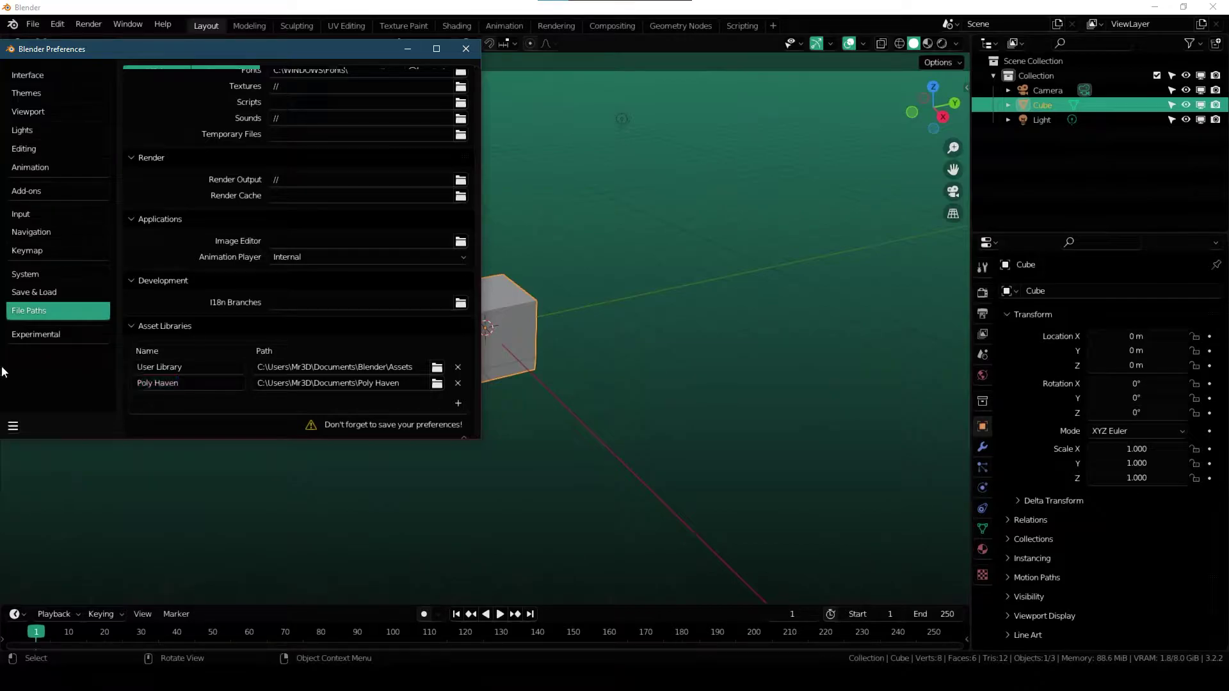
click(13, 427)
click(25, 389)
click(42, 194)
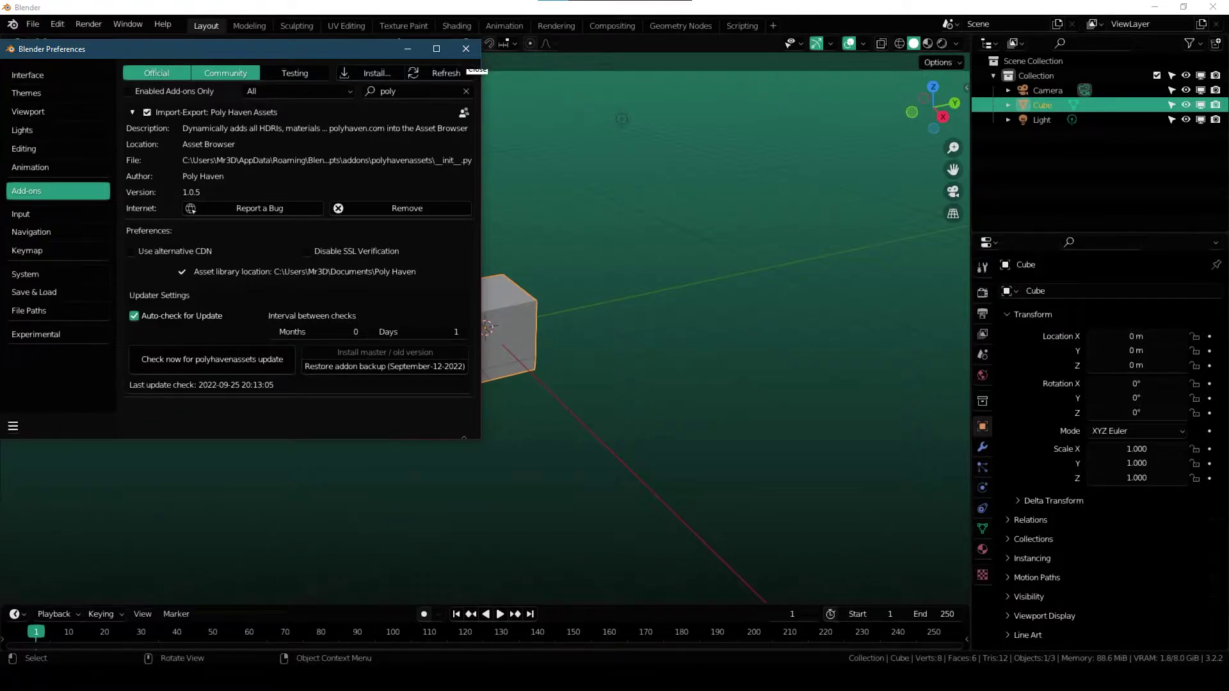
click(466, 48)
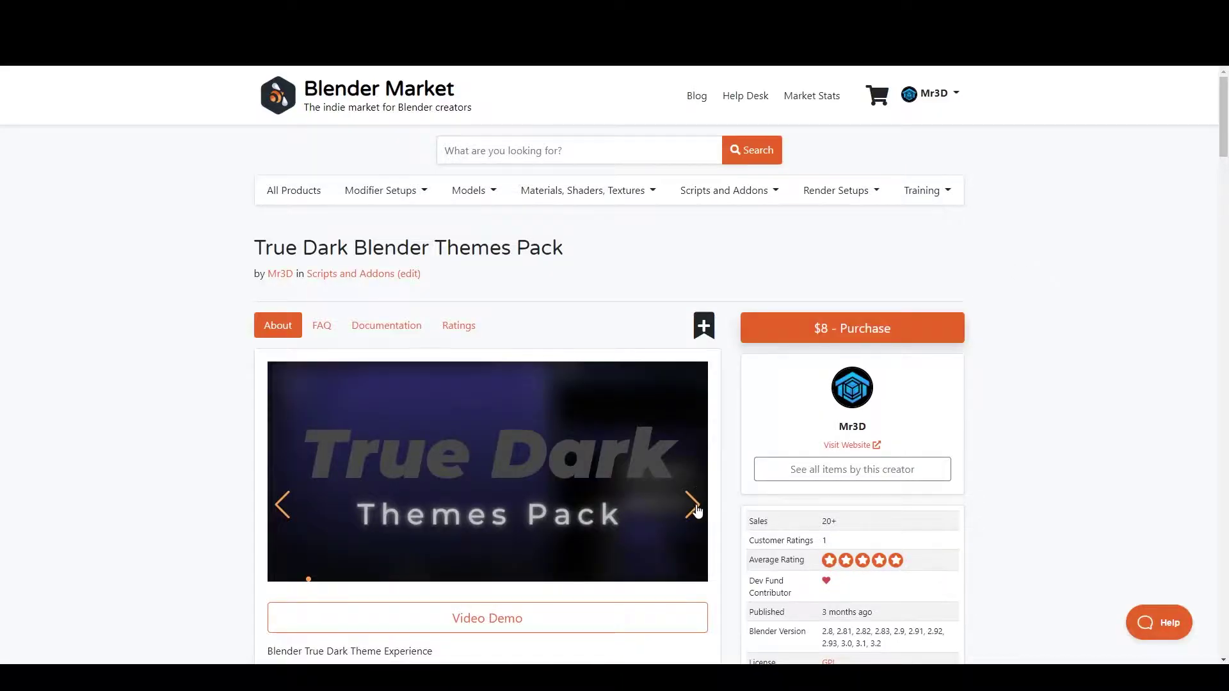
click(692, 506)
middle_click(1011, 408)
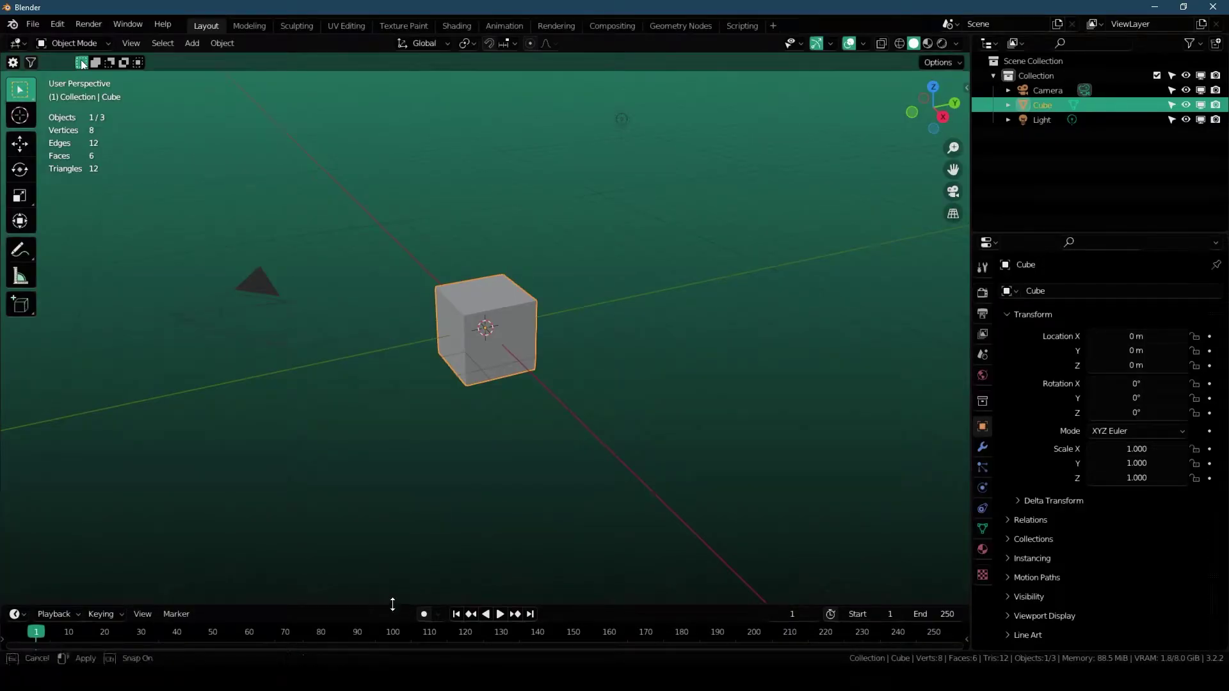
- Enlarge the timeline area, turn it into an Asset Browser and show the Poly Haven library
drag(395, 608, 268, 346)
click(14, 348)
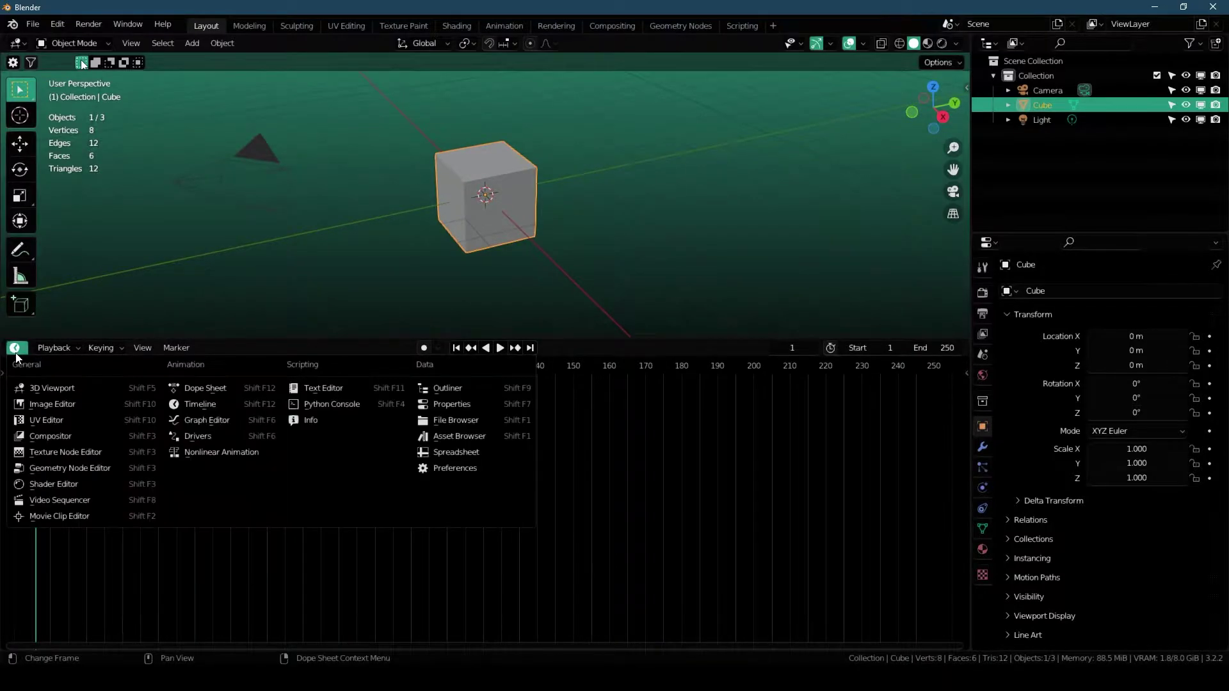
click(459, 437)
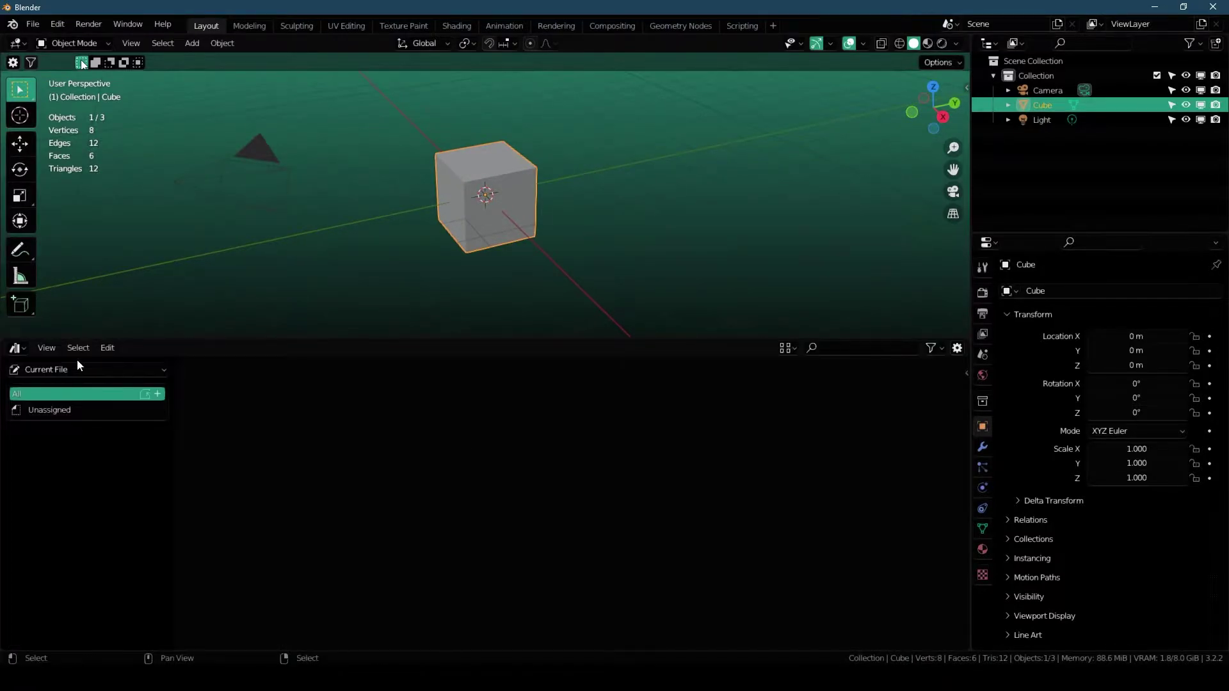
click(63, 373)
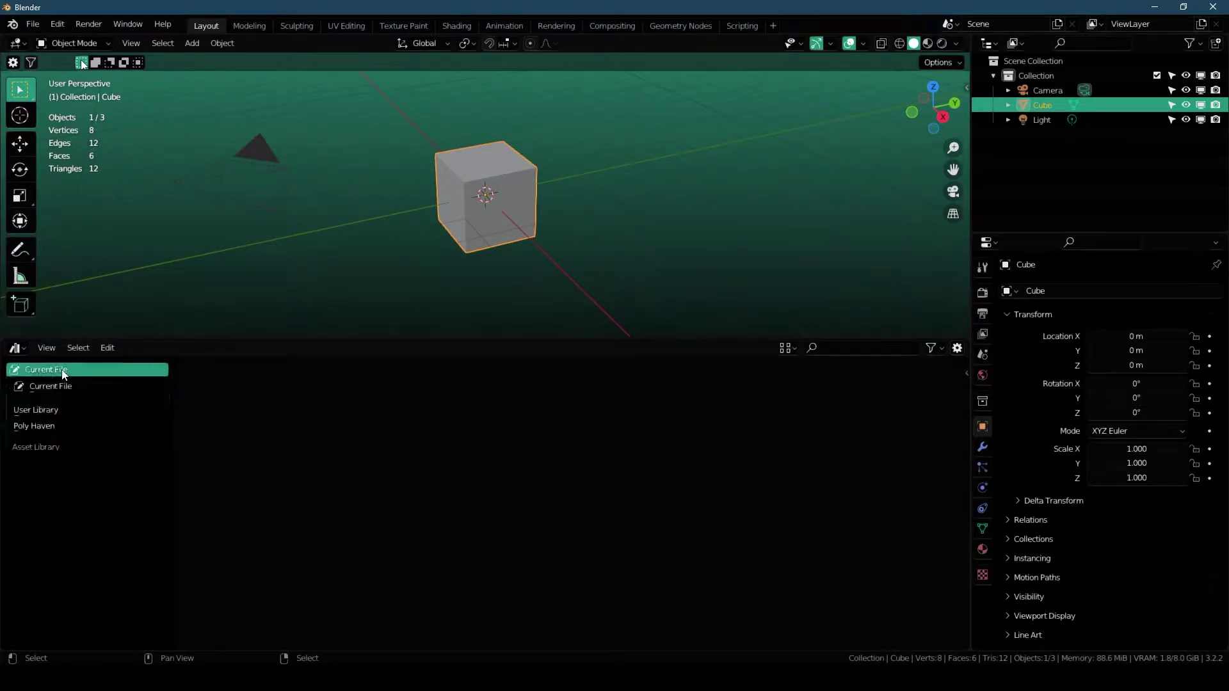
click(35, 427)
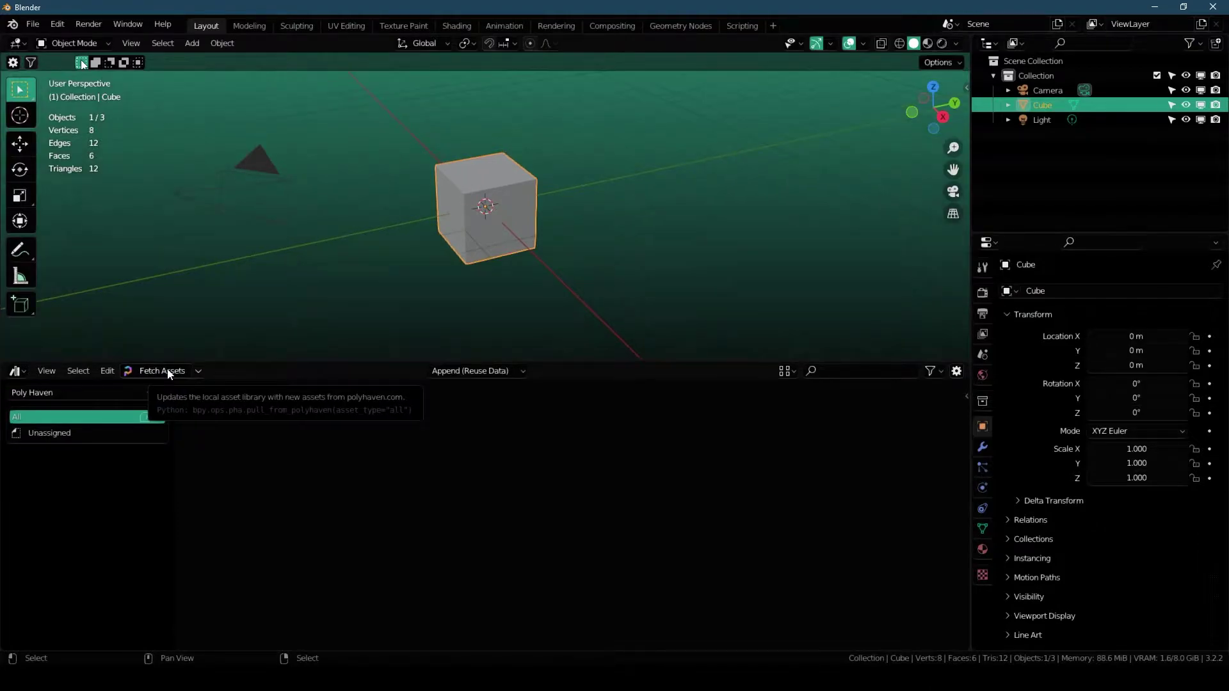
- Fetch all assets from polyhaven.com into the Poly Haven library
click(168, 372)
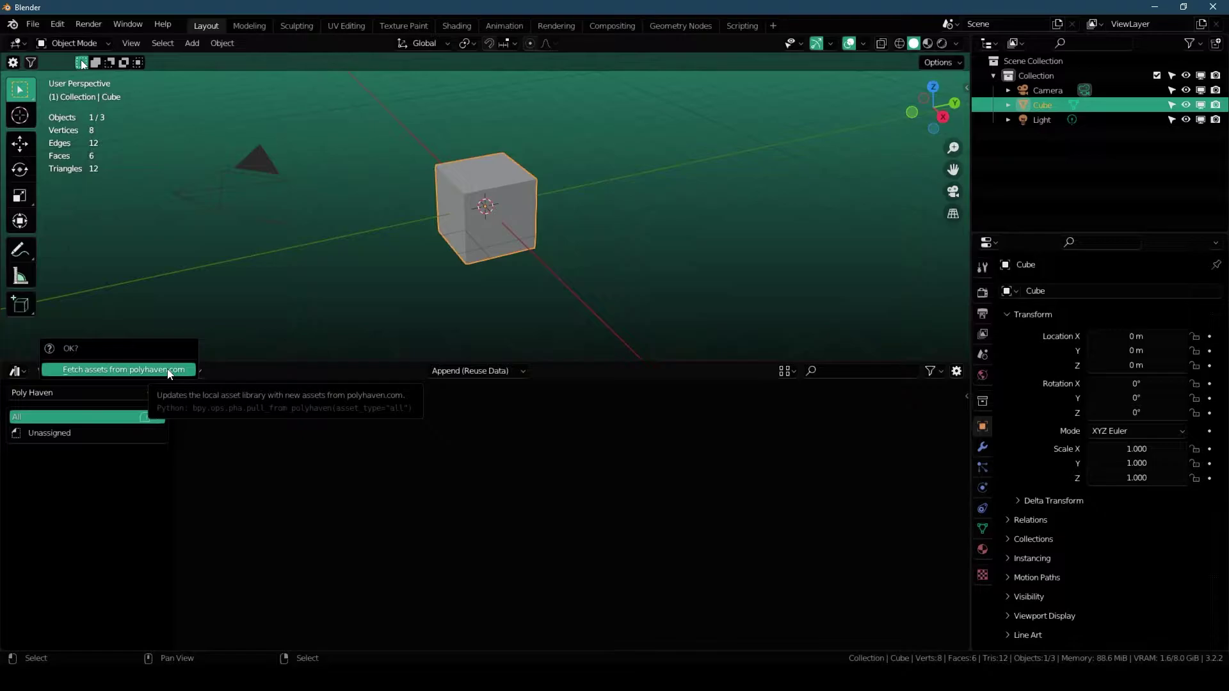
click(169, 370)
click(198, 373)
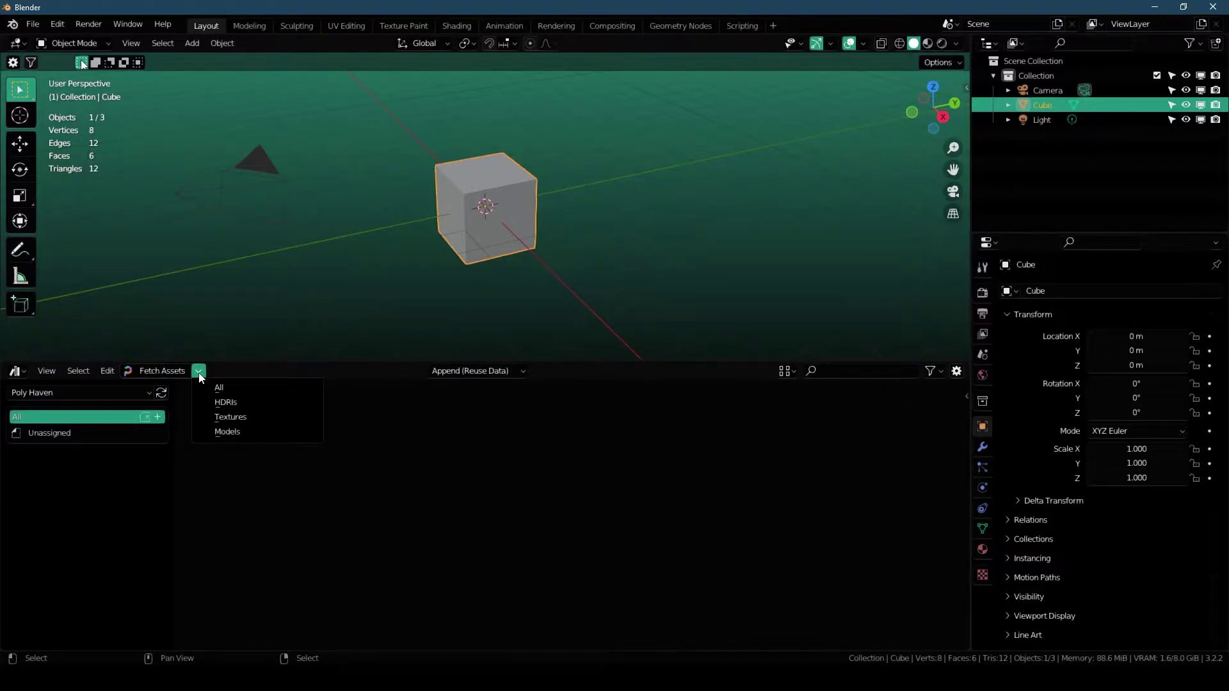
click(212, 434)
click(165, 371)
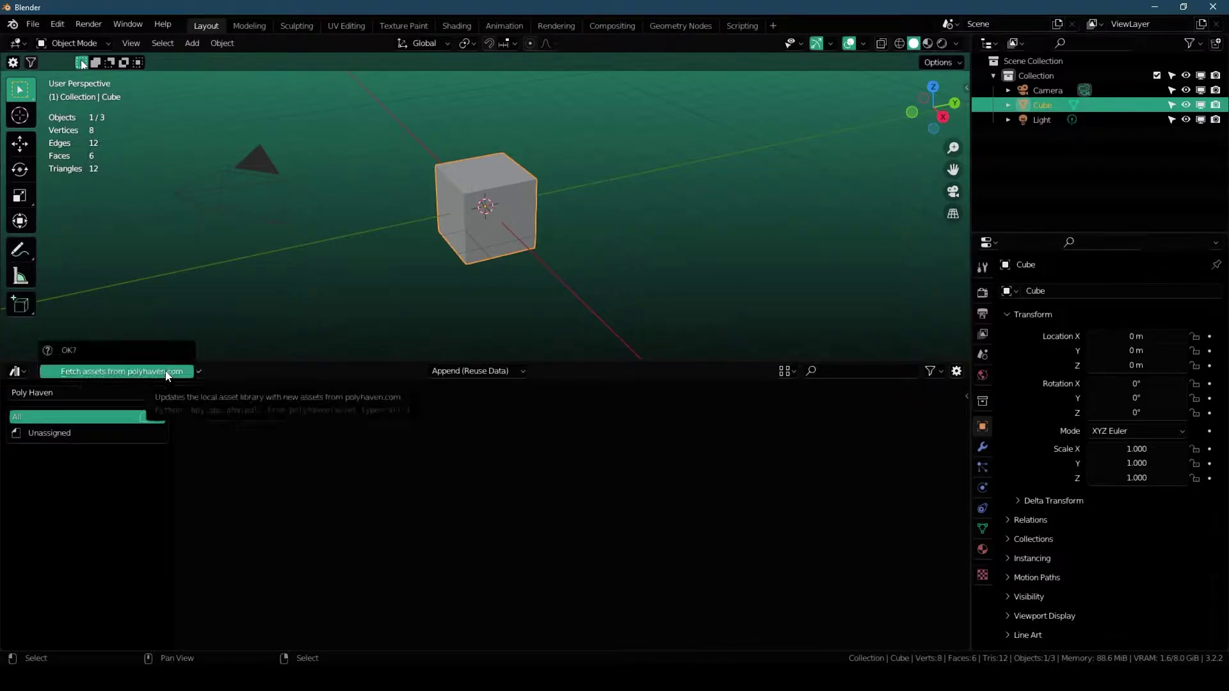
click(166, 375)
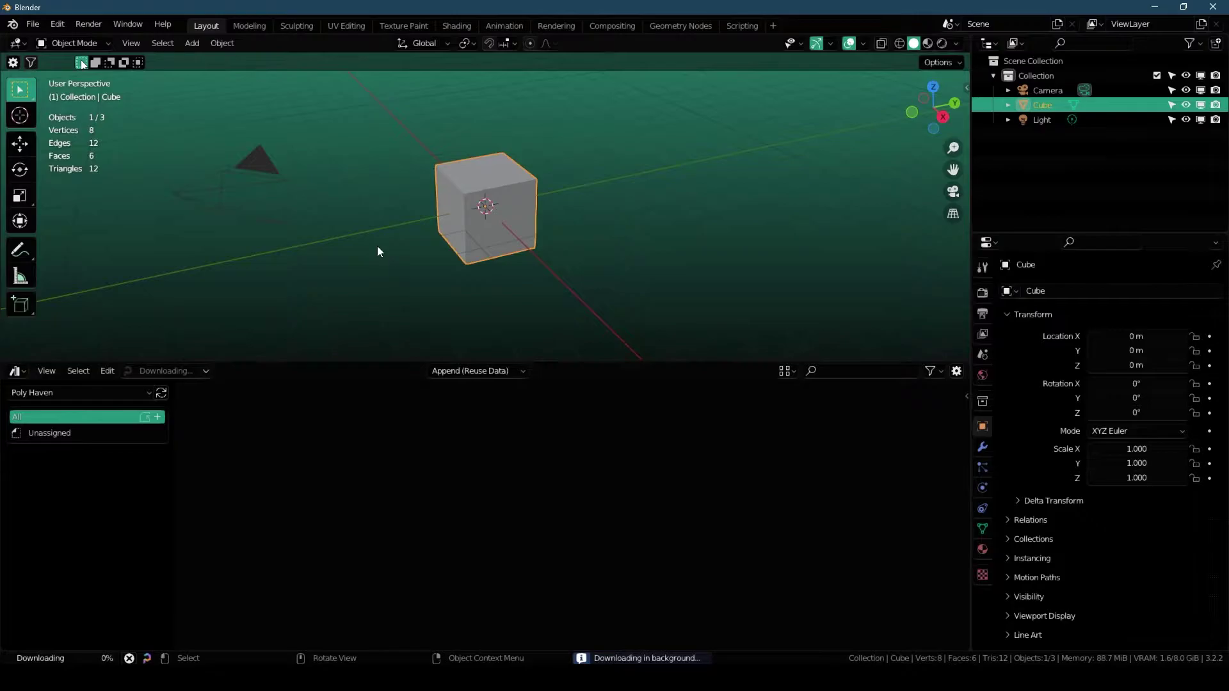
- Enlarge the Asset Browser area and cancel the running asset download
drag(363, 360, 359, 391)
scroll(482, 251, up, 2)
middle_drag(479, 246, 409, 228)
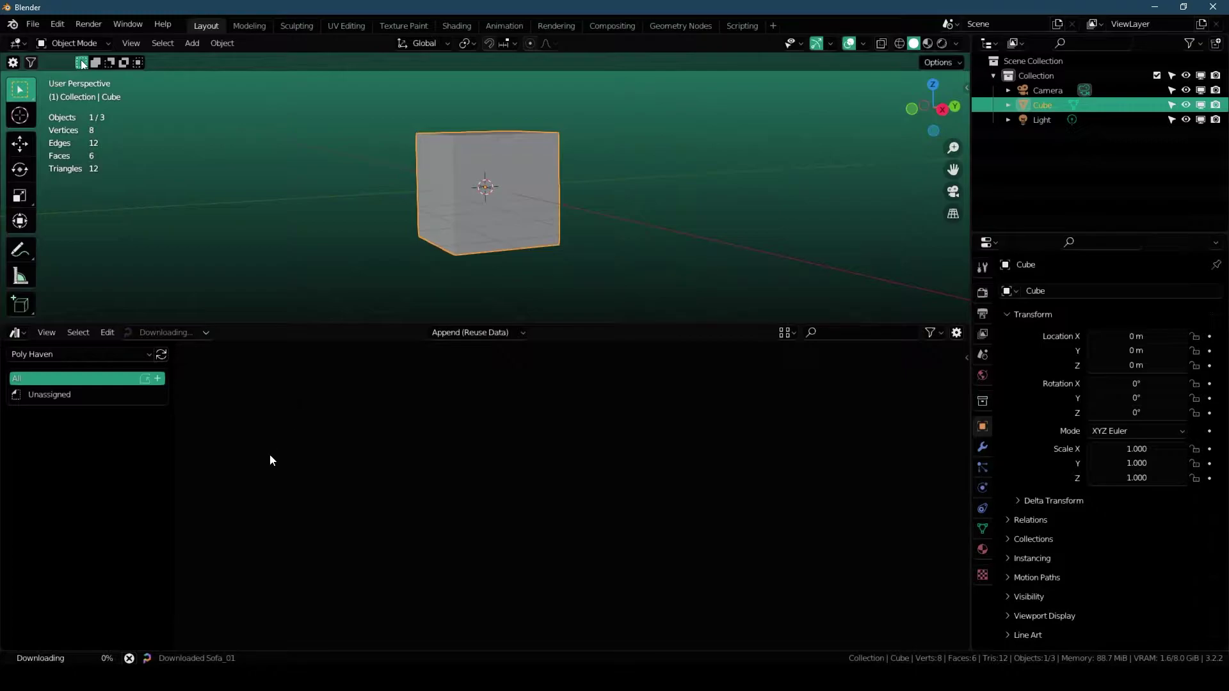
click(130, 659)
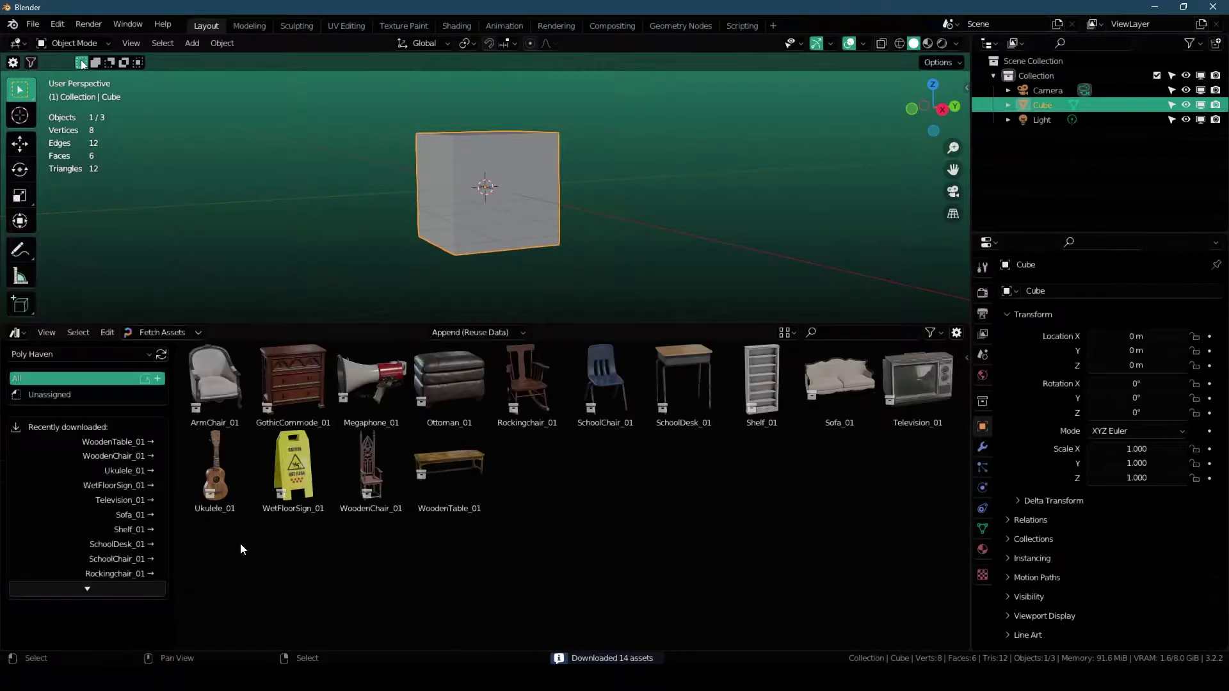
- Start fetching the assets from polyhaven.com again to complete the library
click(160, 334)
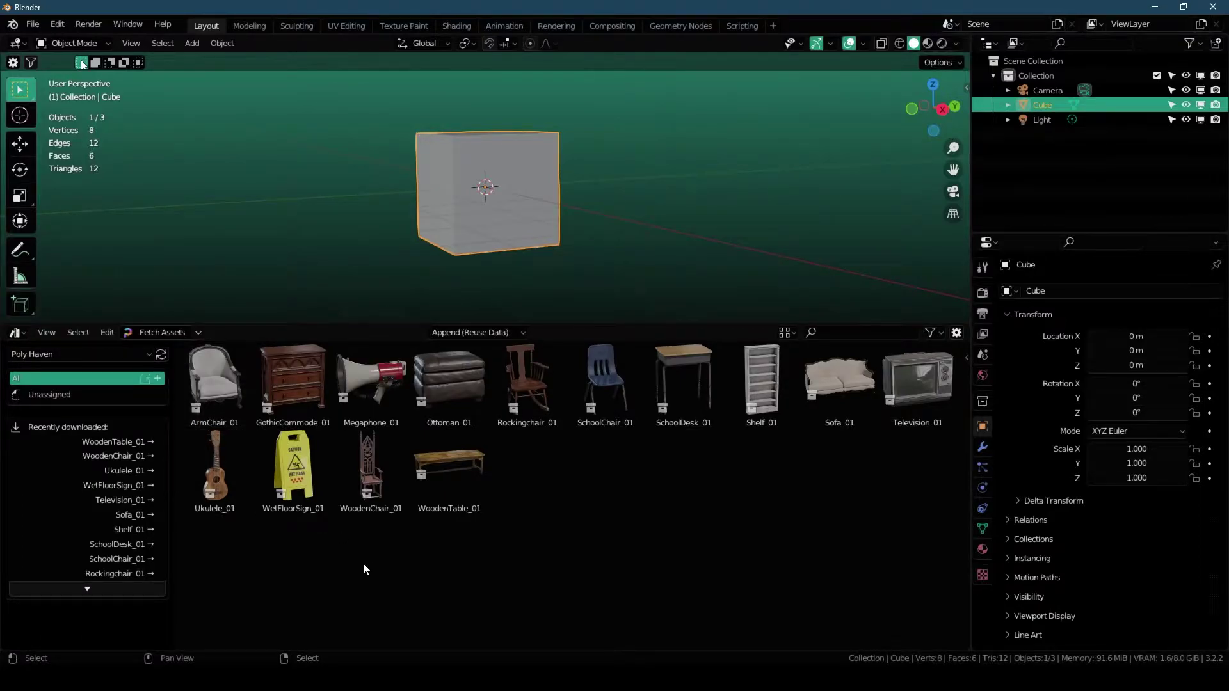
click(142, 334)
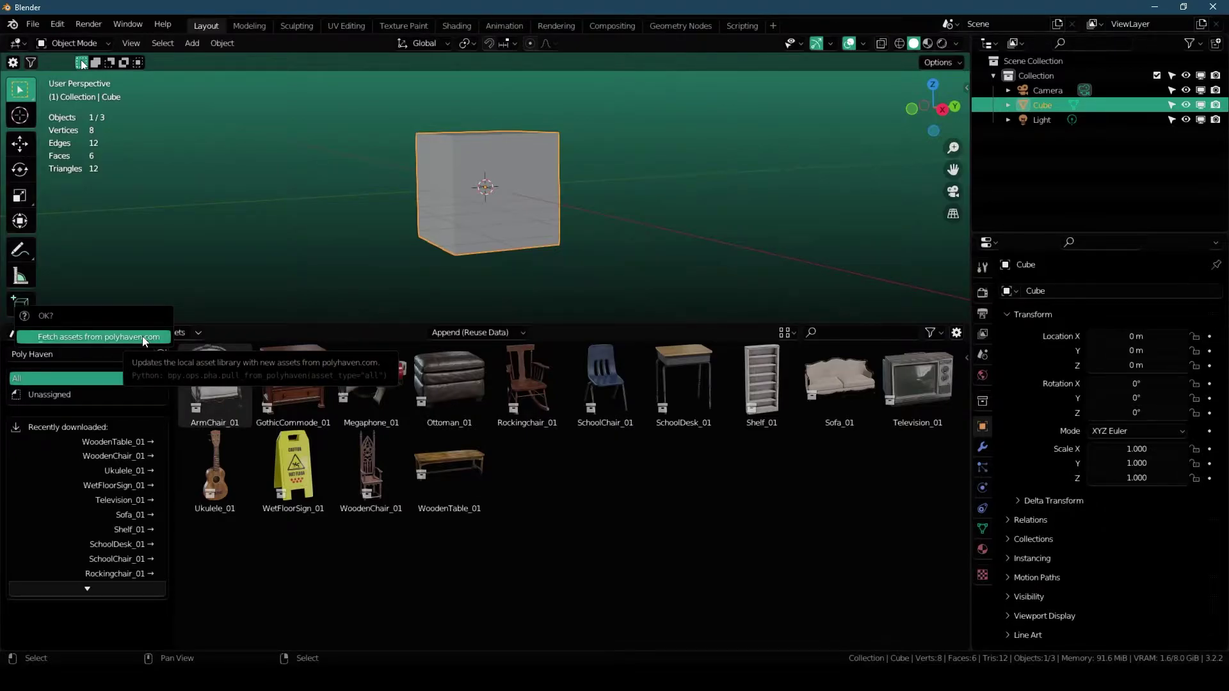
click(143, 337)
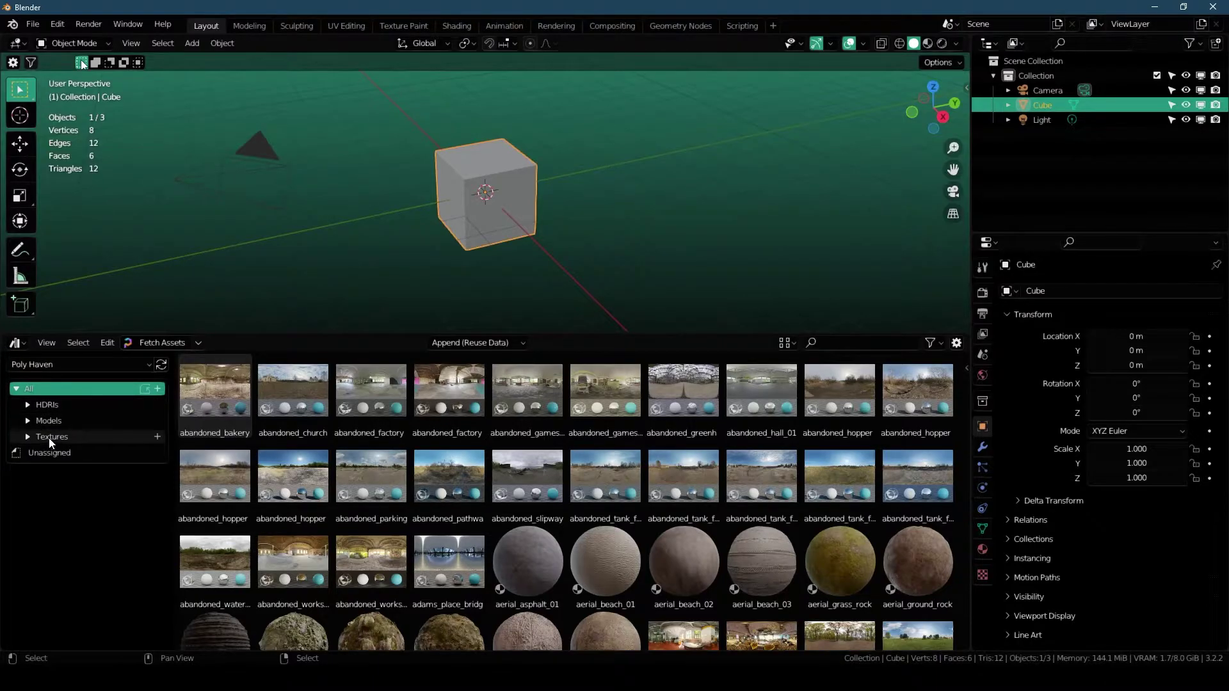
- Show the HDRIs category and apply the beach_parking HDRI to the scene
click(46, 405)
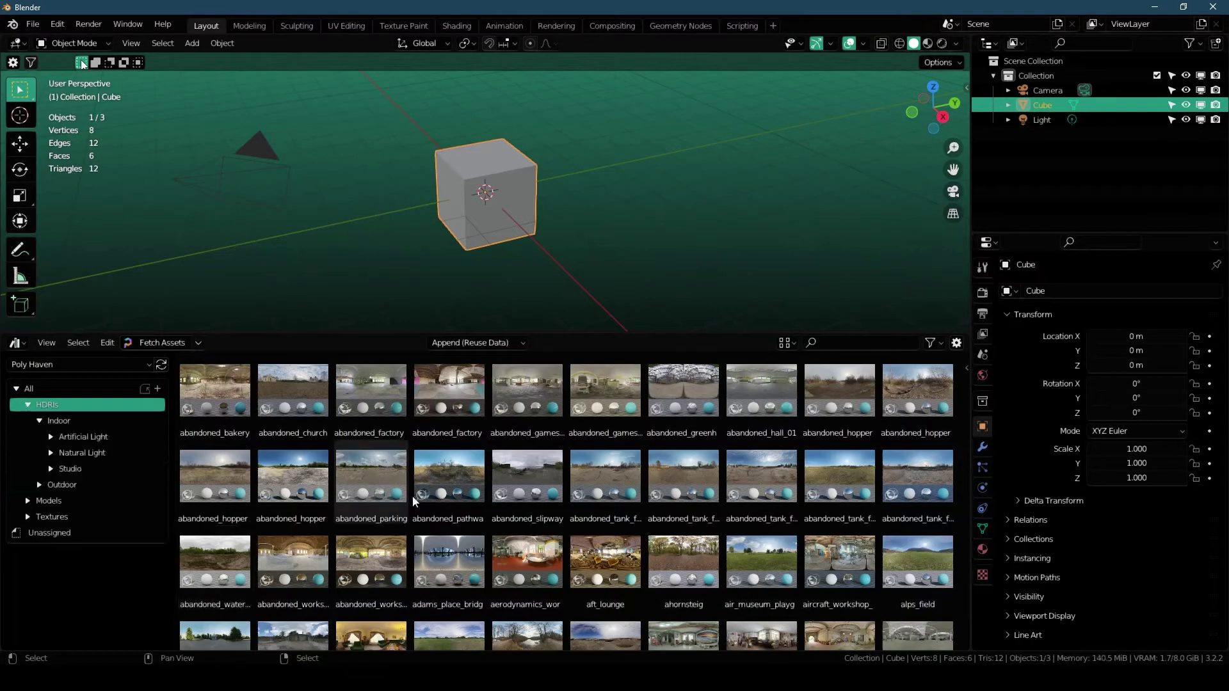
scroll(573, 469, down, 10)
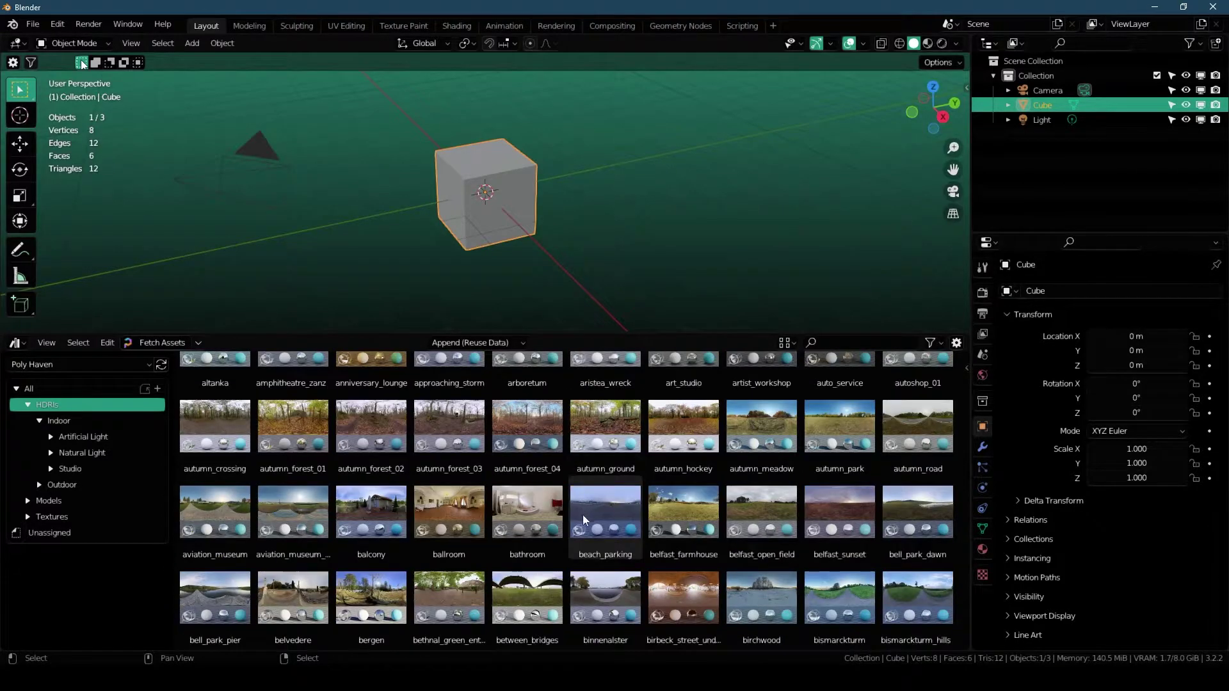
drag(583, 514, 607, 216)
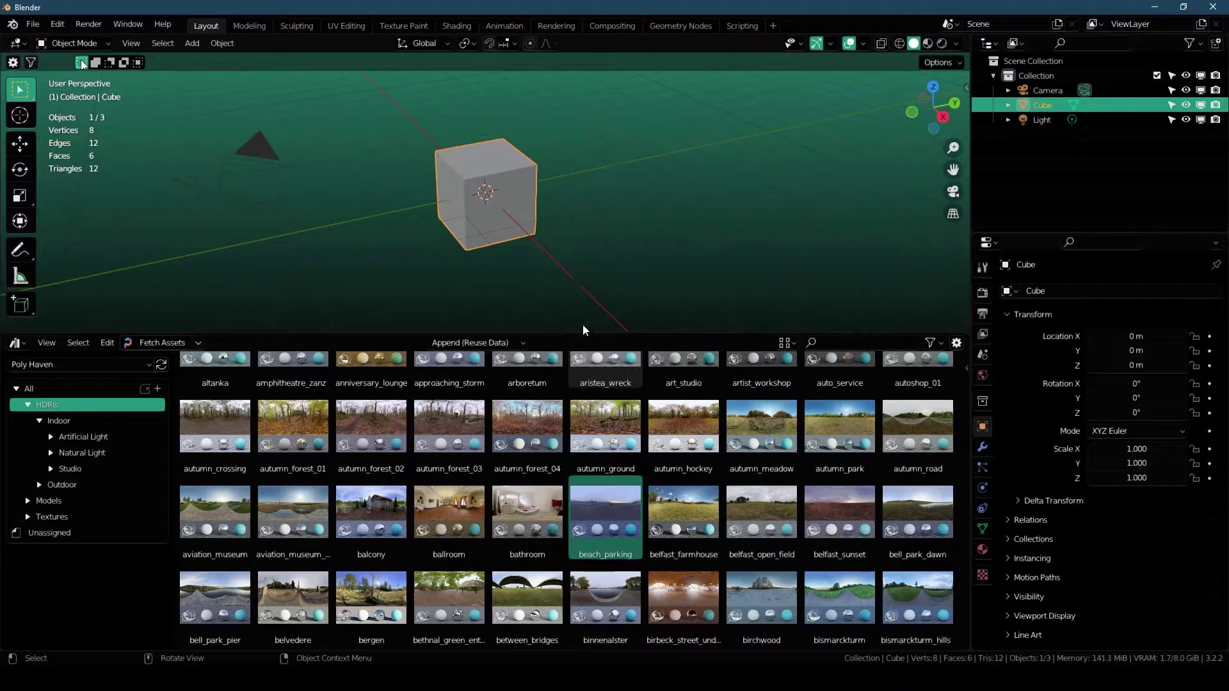
- Enlarge the 3D viewport and switch it to rendered shading to view the HDRI background around the cube
drag(583, 327, 580, 451)
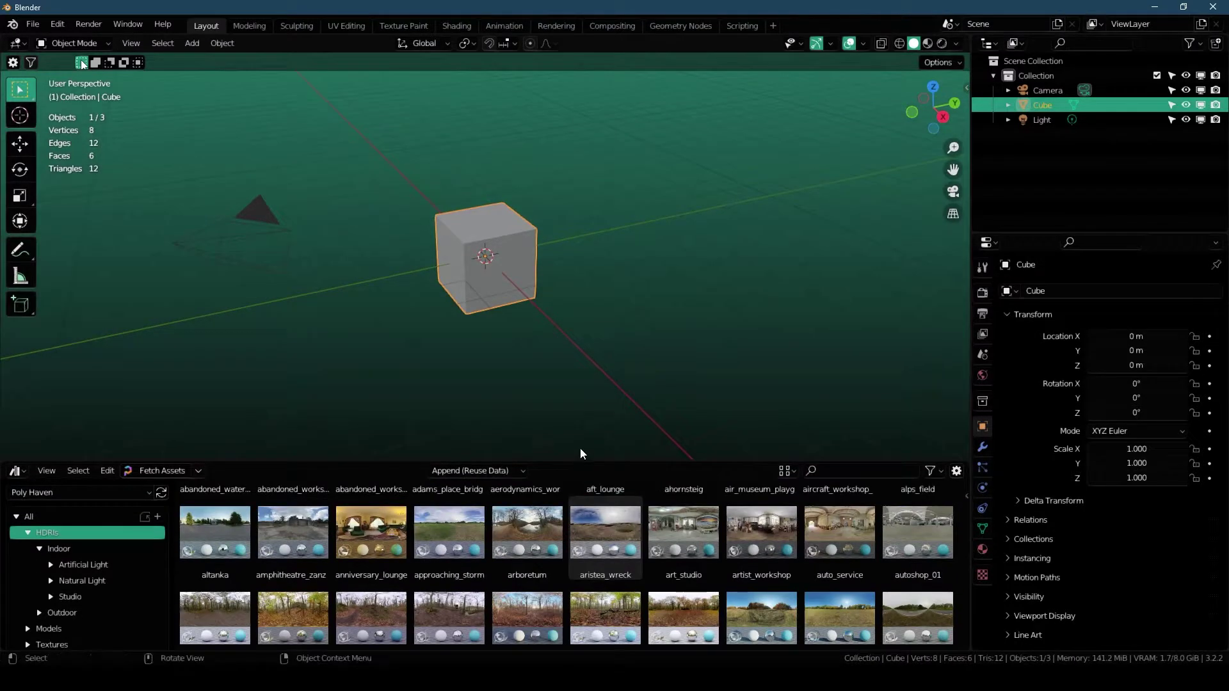
click(941, 43)
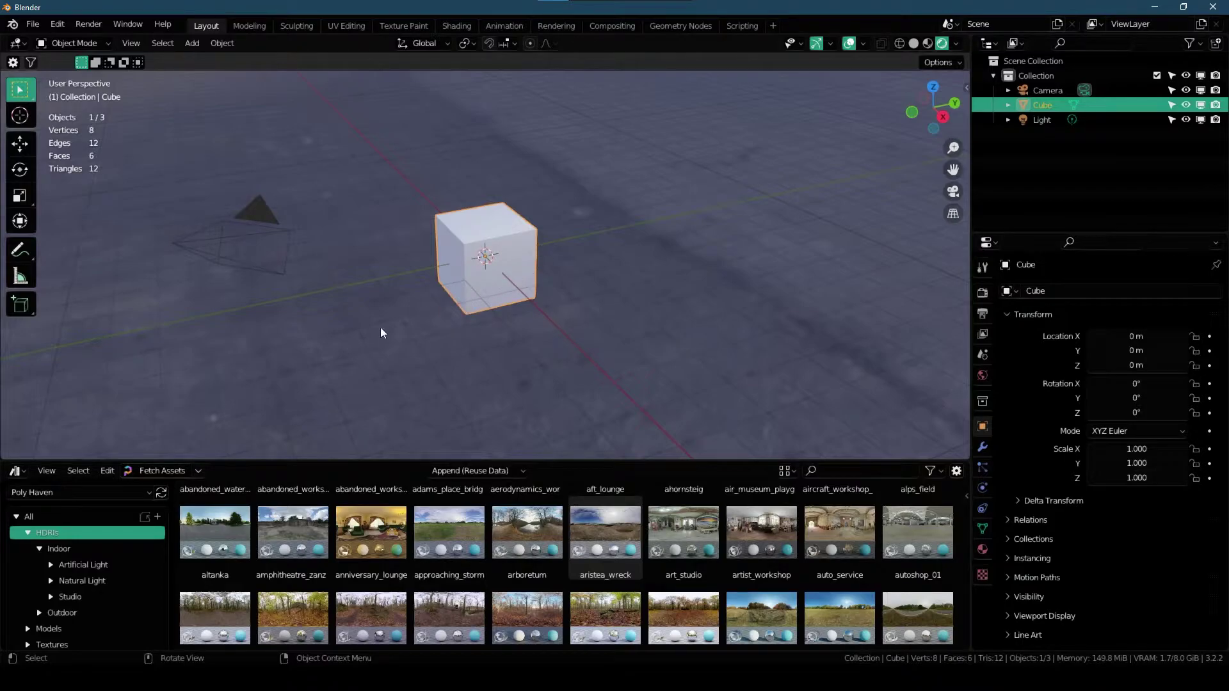
middle_drag(371, 356, 481, 287)
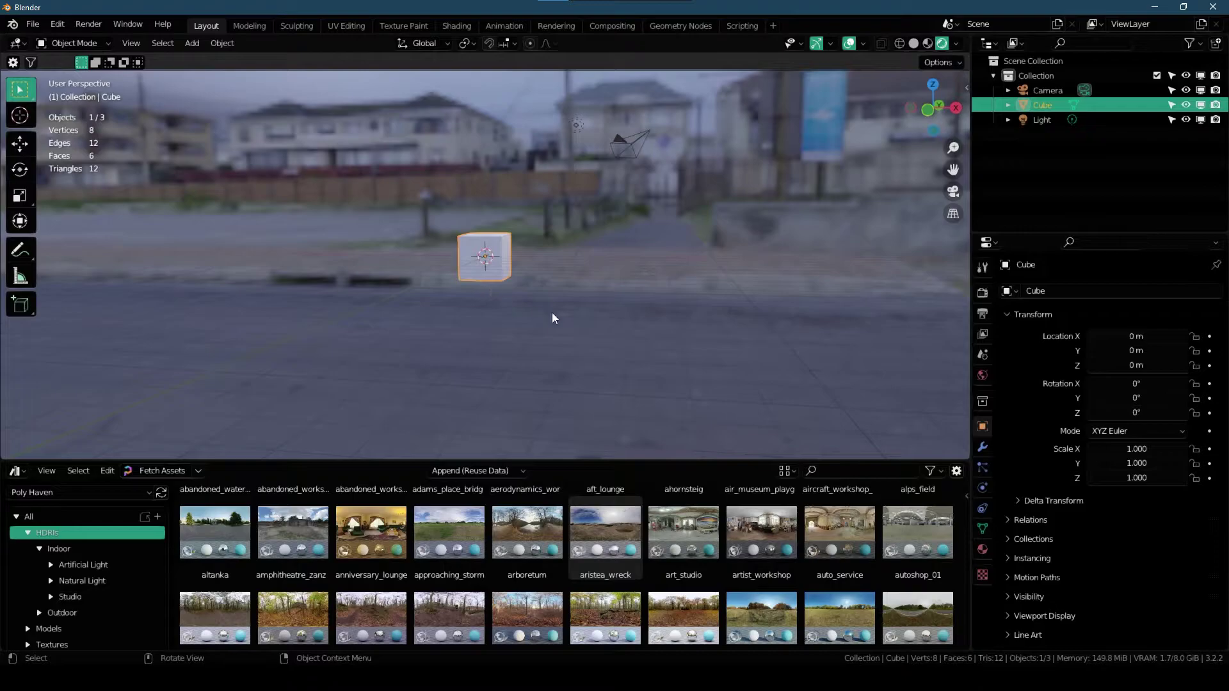
- Set the beach_parking HDRI's resolution to 4K in the world settings
click(981, 374)
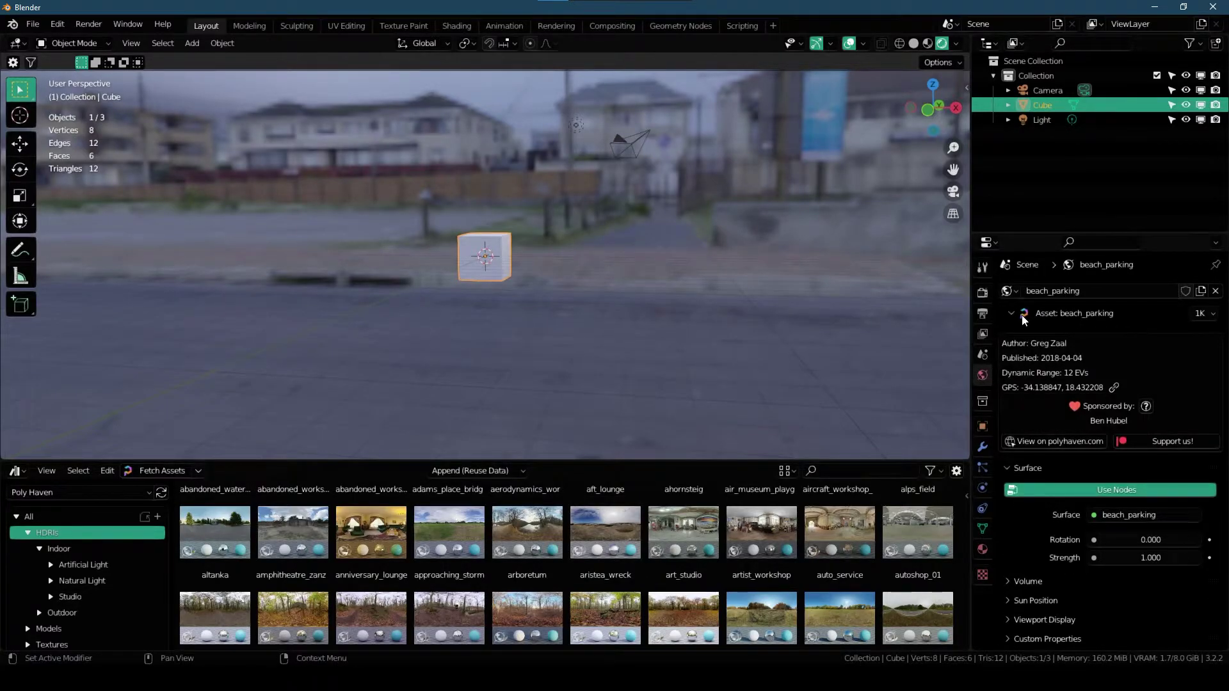
click(1203, 315)
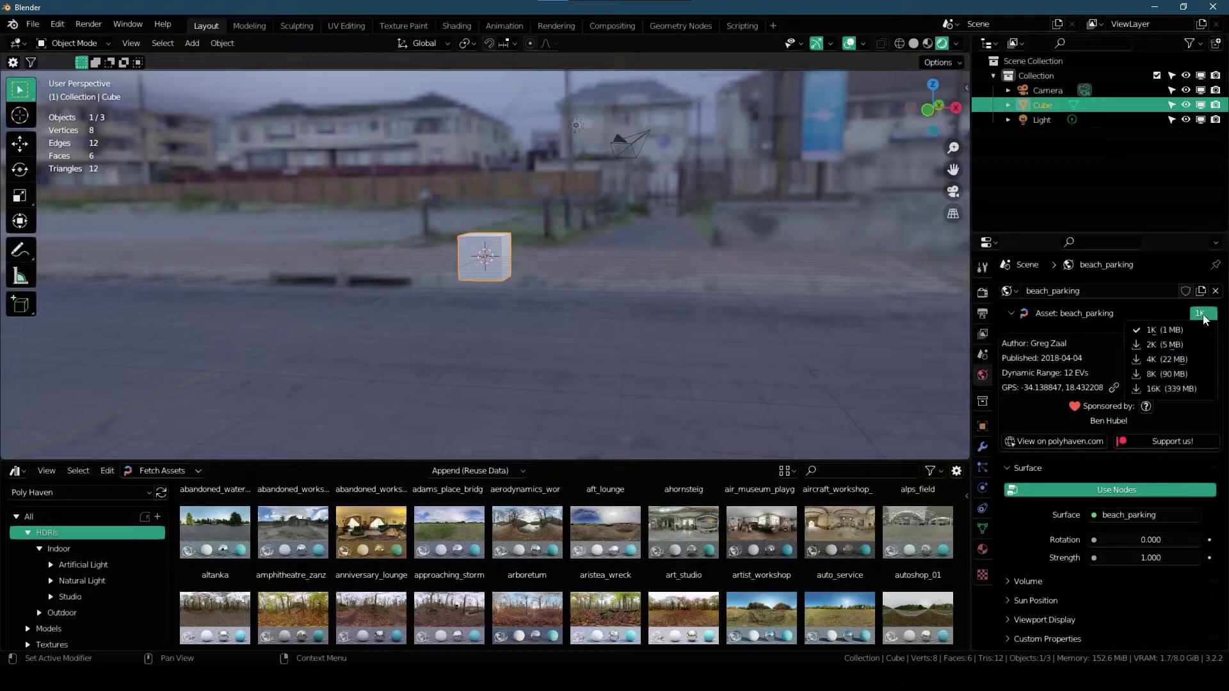
click(1192, 349)
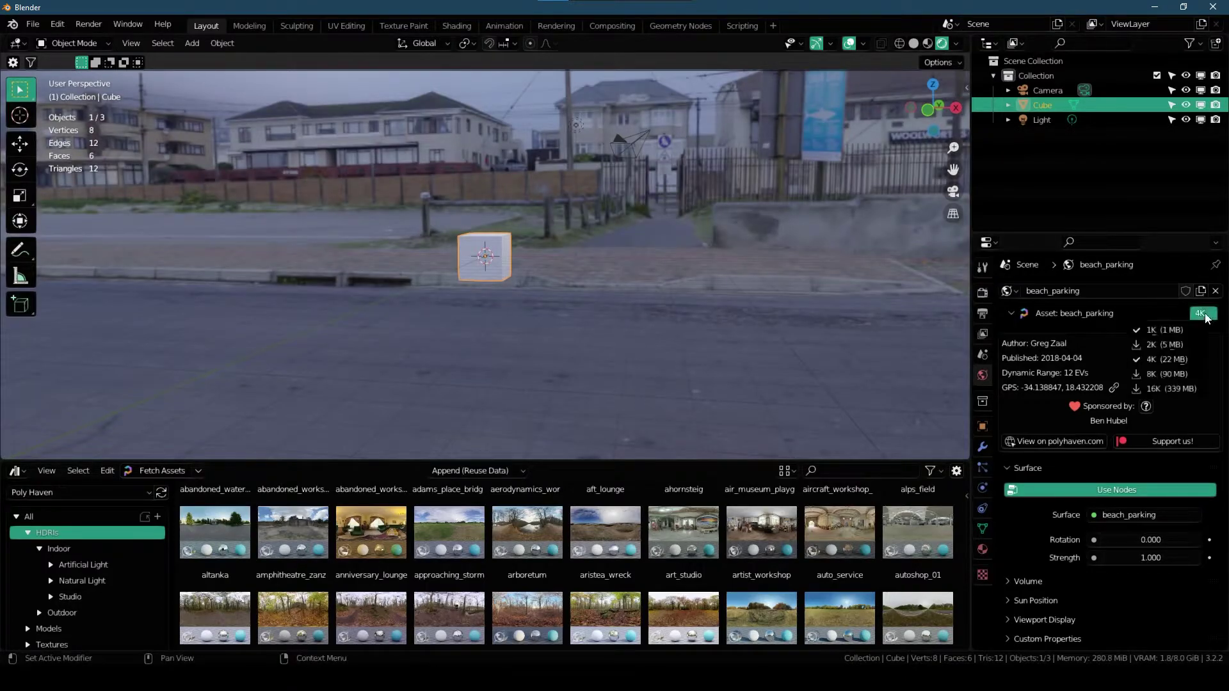
click(1201, 313)
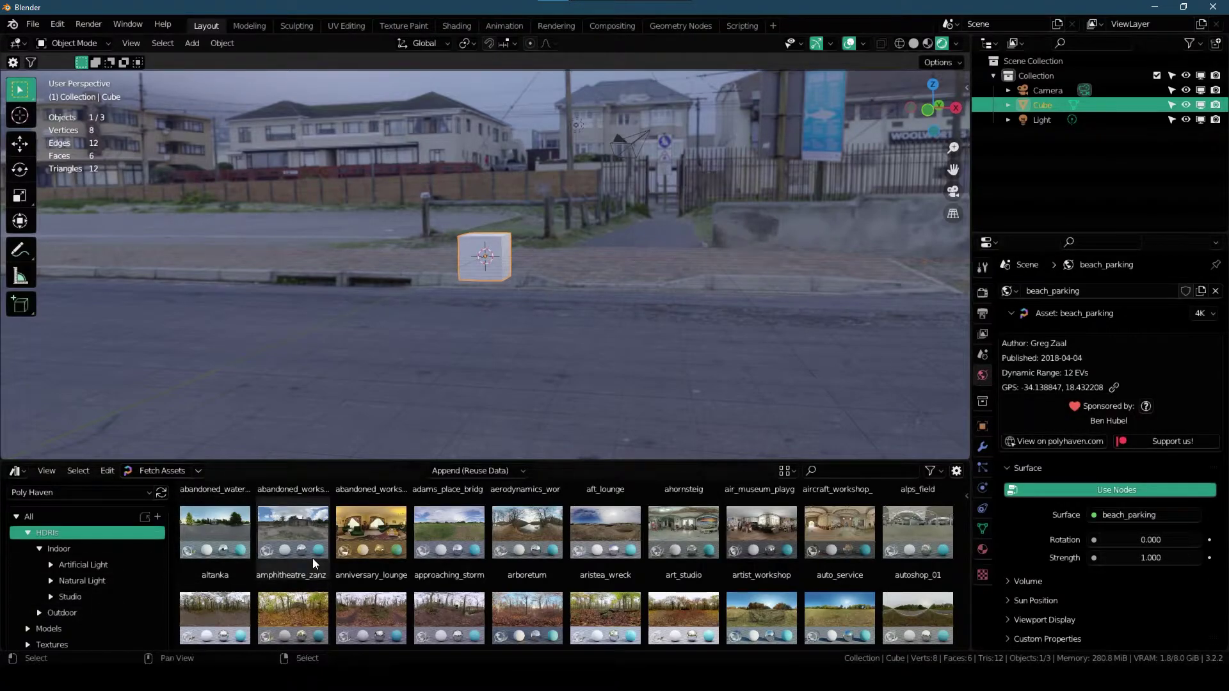
- Enlarge the Asset Browser area, and replace the default cube with a plane
drag(336, 462, 337, 405)
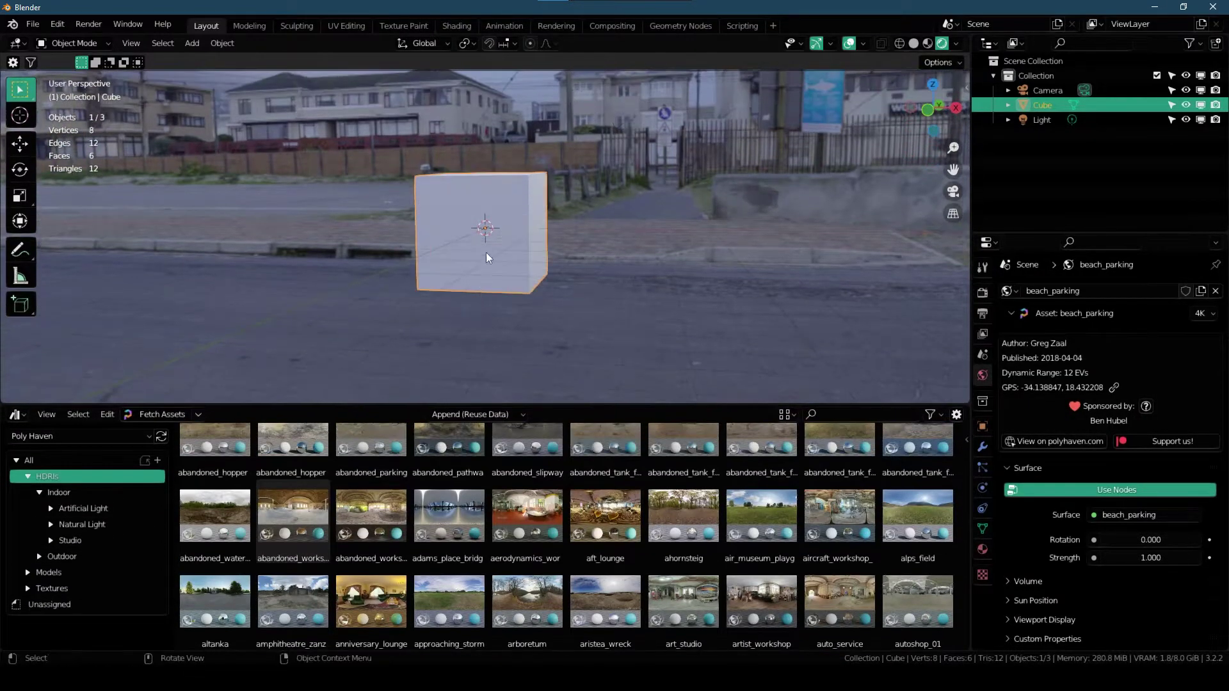
key(Delete)
key(shift+a)
click(534, 246)
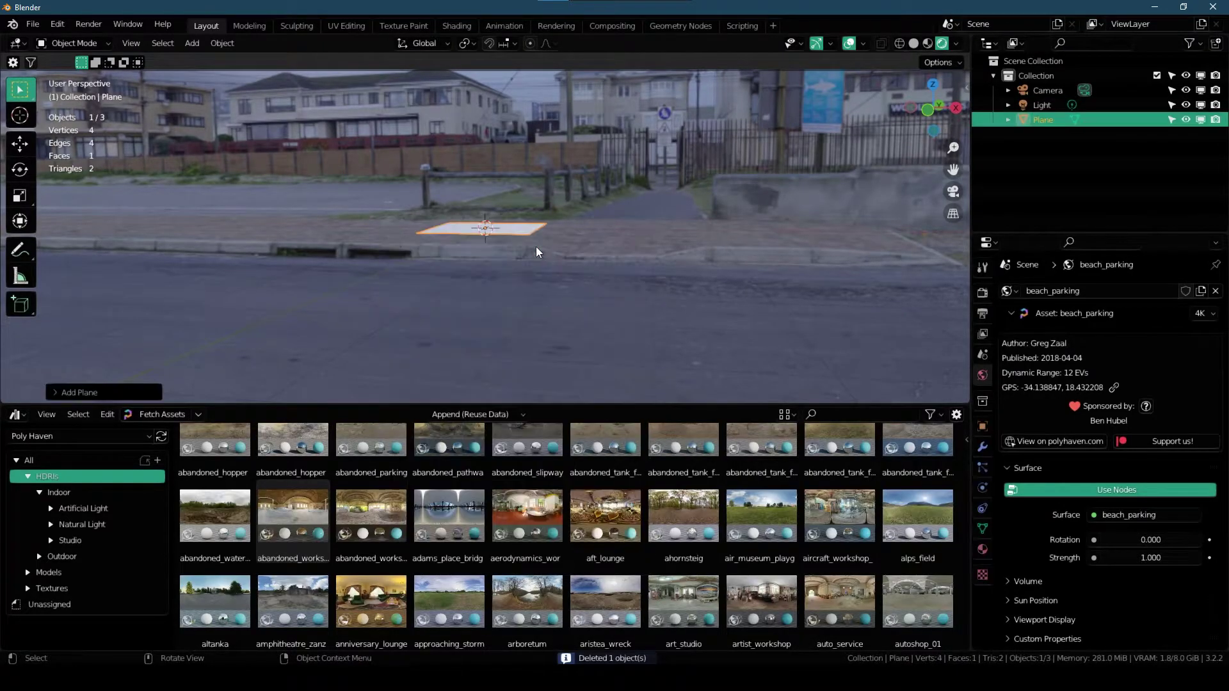
middle_drag(533, 246, 505, 300)
scroll(505, 301, up, 4)
- Show the Textures category in the Asset Browser and apply the aerial_rocks_02 material to the plane
click(69, 588)
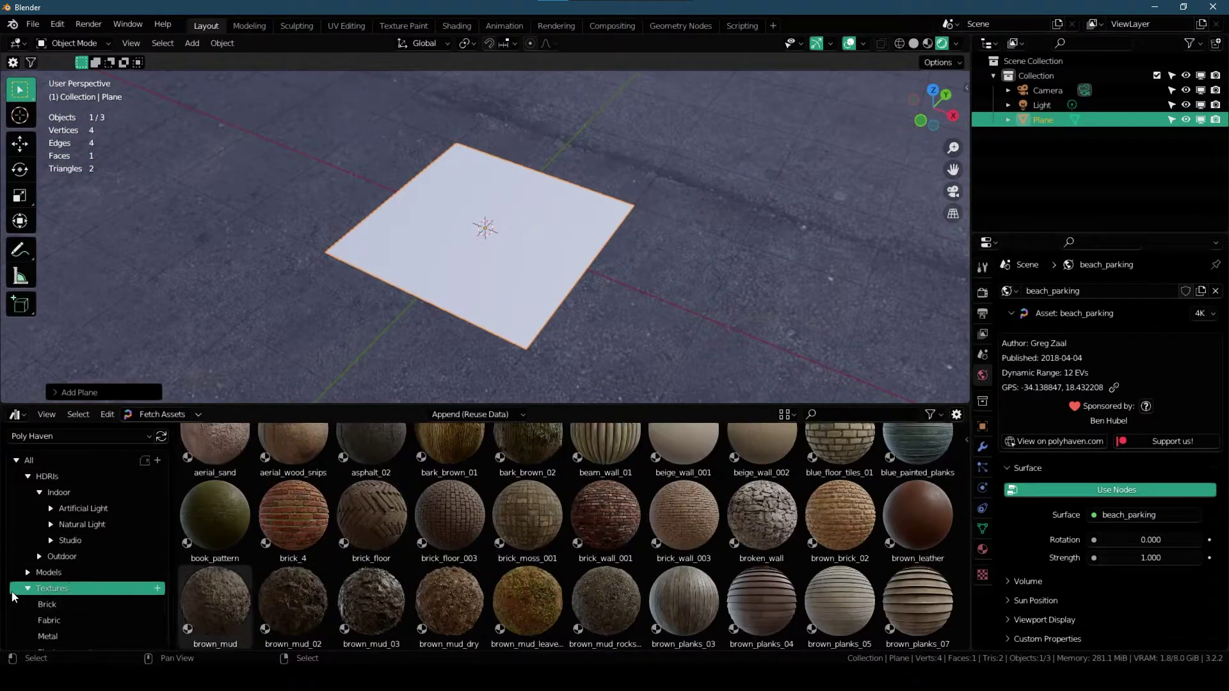
click(27, 477)
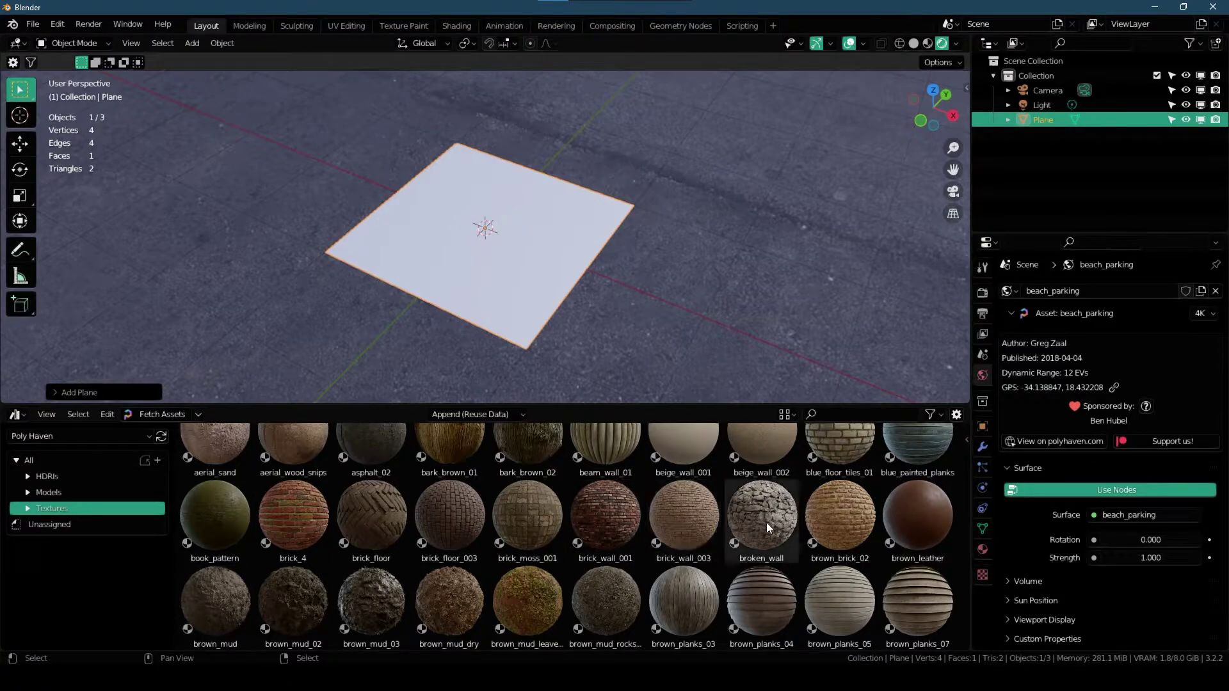
scroll(768, 552, up, 3)
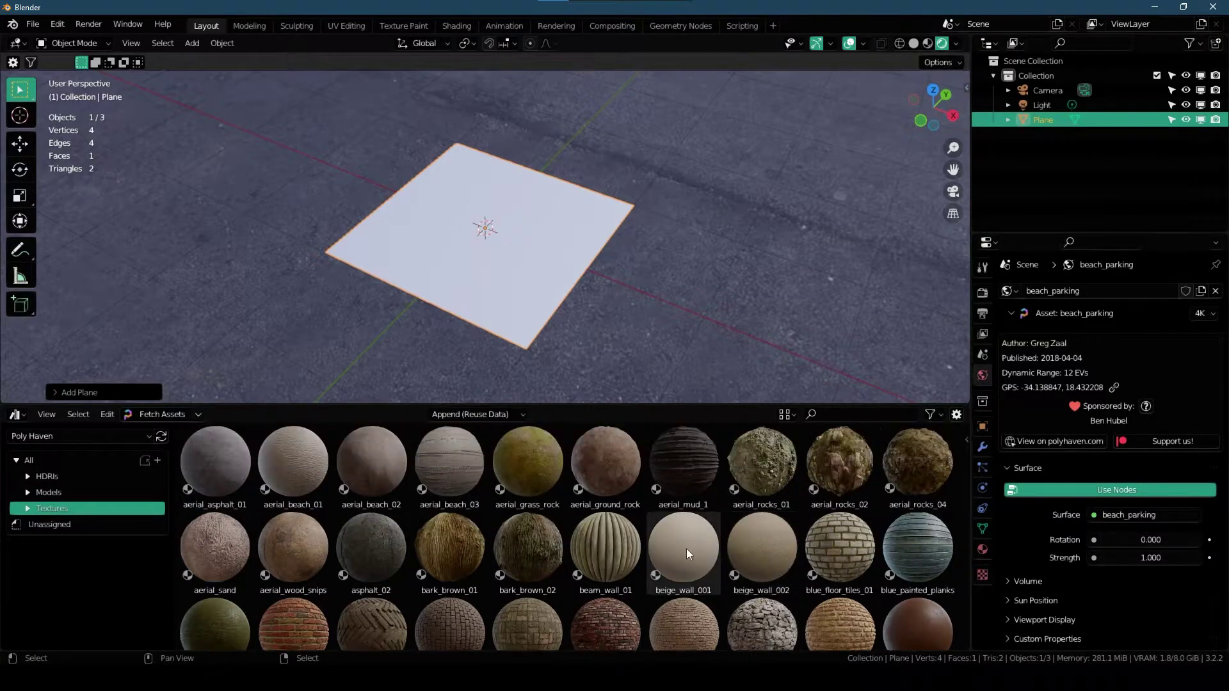
drag(840, 462, 476, 266)
scroll(478, 279, up, 5)
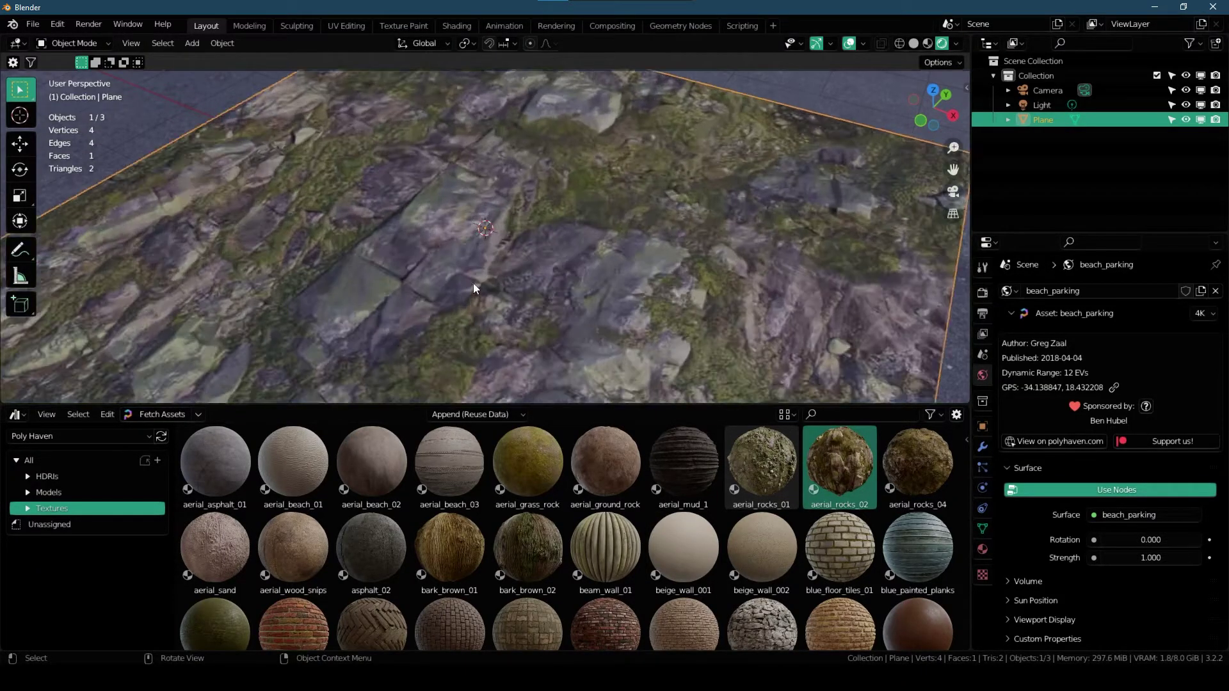
middle_drag(474, 282, 551, 288)
scroll(550, 288, up, 2)
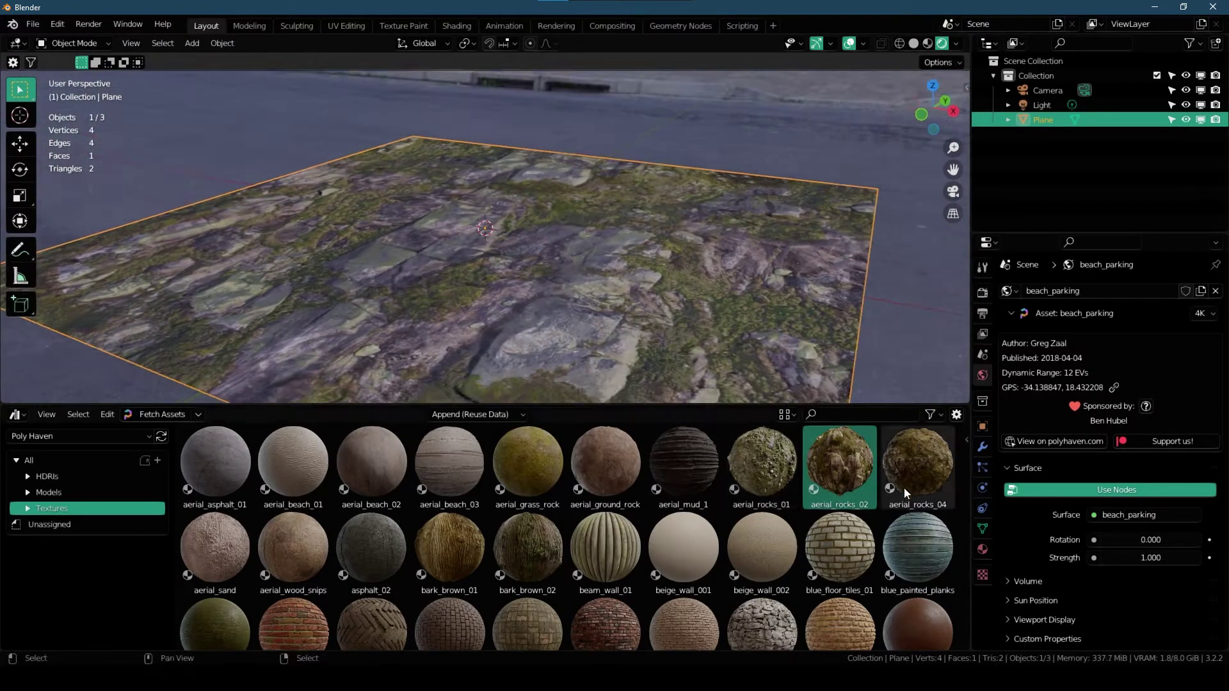
- Set the texture resolution of the plane's aerial_rocks_02 material to 4K
click(982, 549)
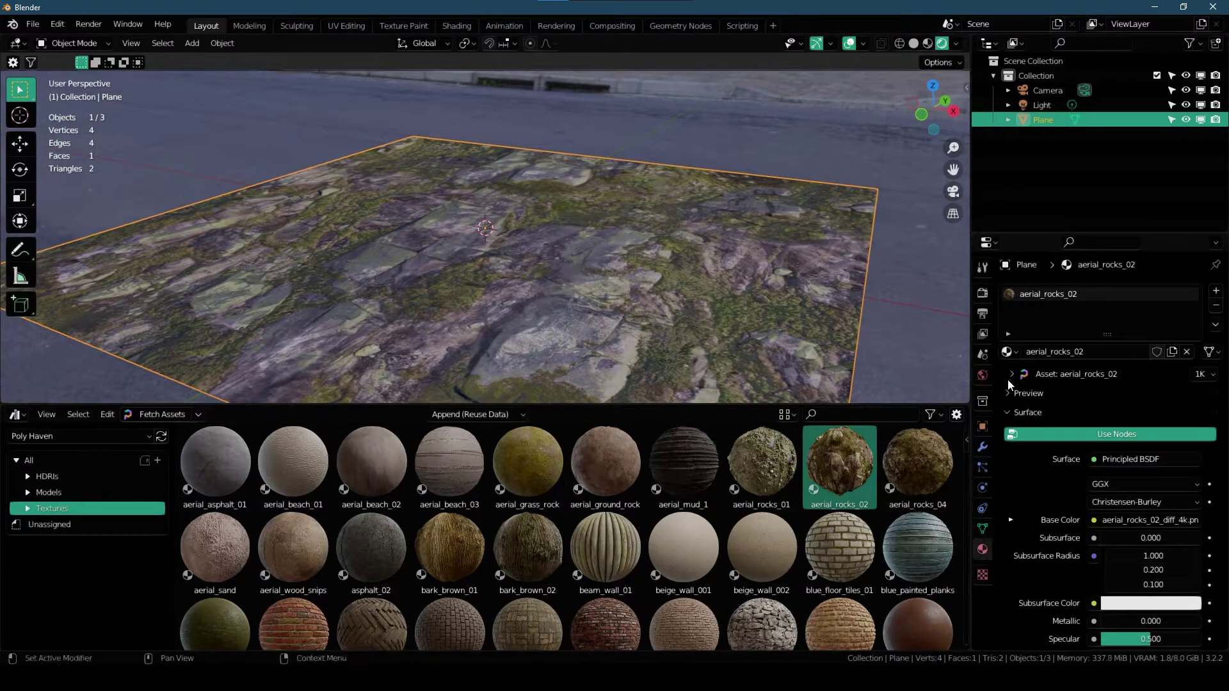
click(1038, 382)
click(1037, 382)
click(1201, 374)
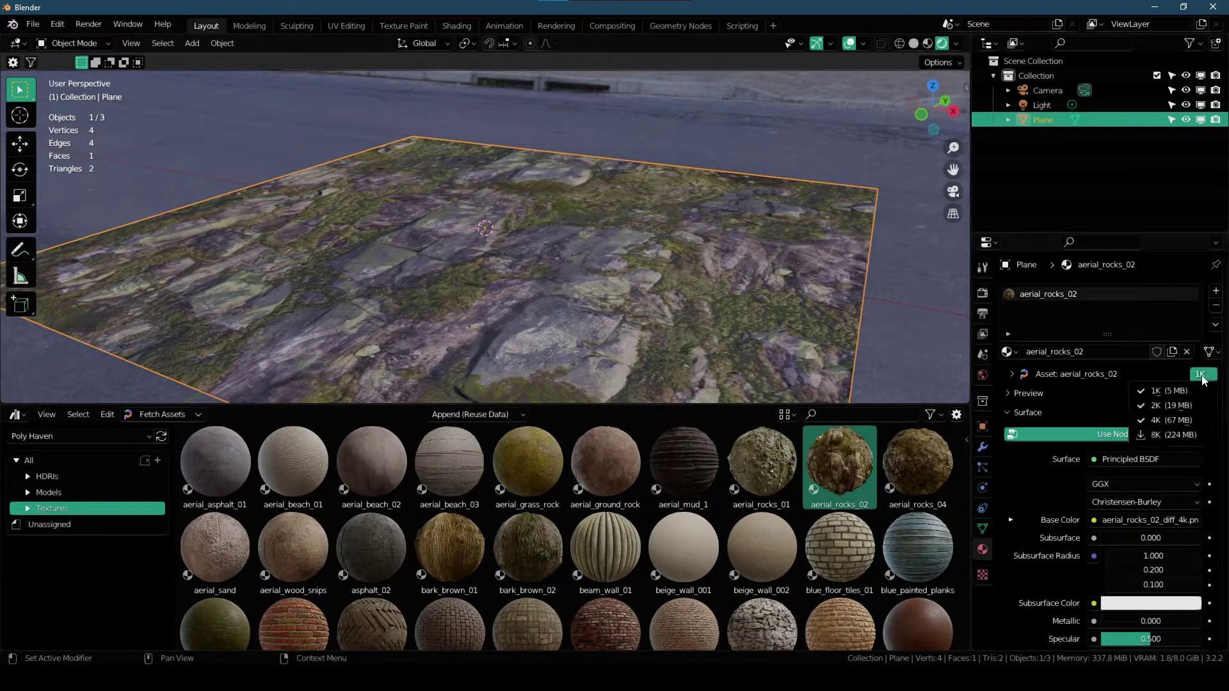
click(1157, 420)
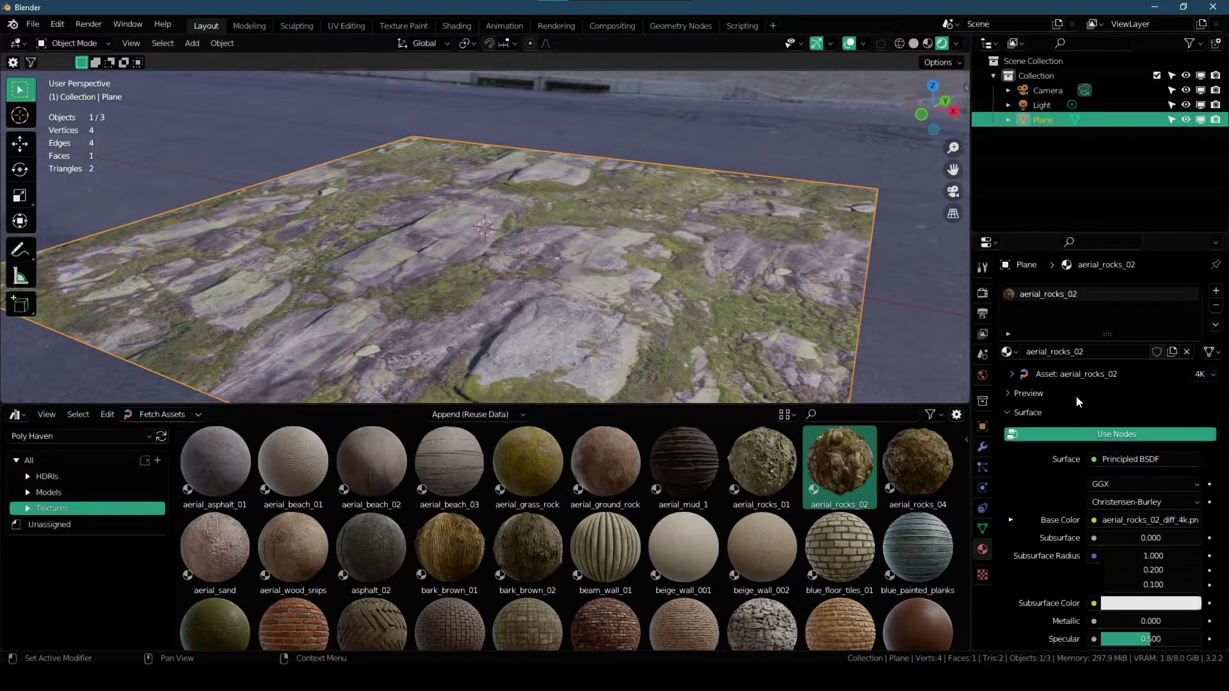
- Expand the aerial_rocks_02 asset details, fix its texture scale, and show the plane's transform values in the viewport
click(1044, 375)
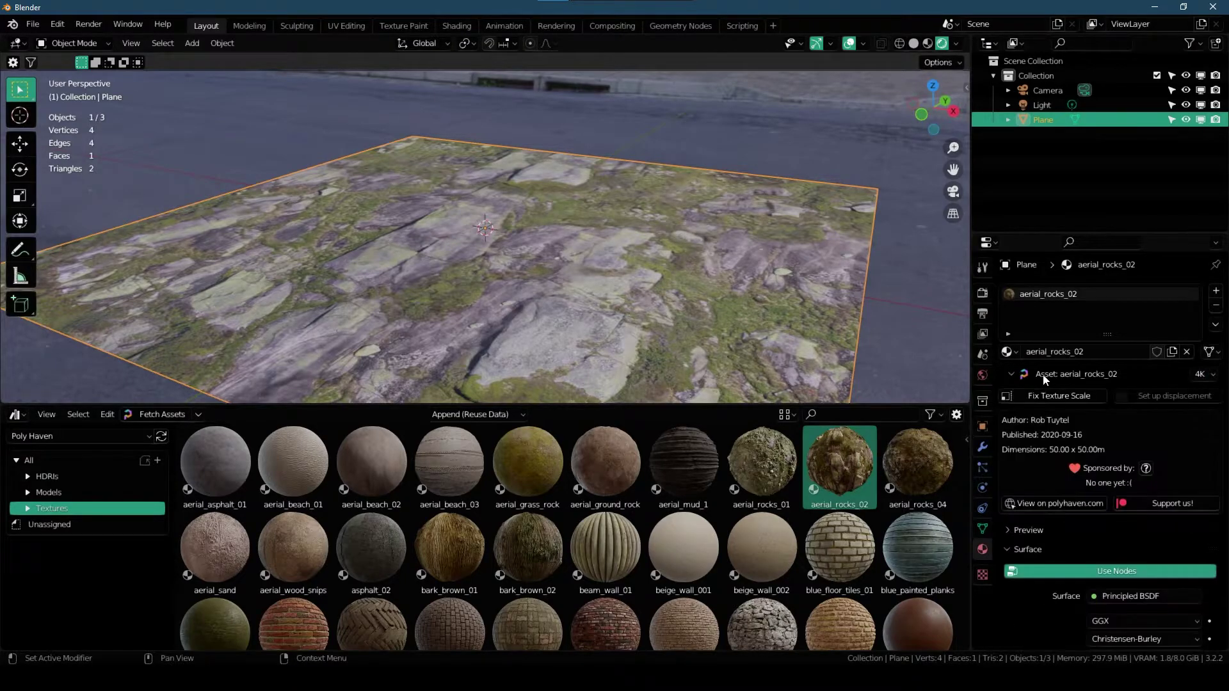
click(1068, 398)
scroll(567, 279, down, 3)
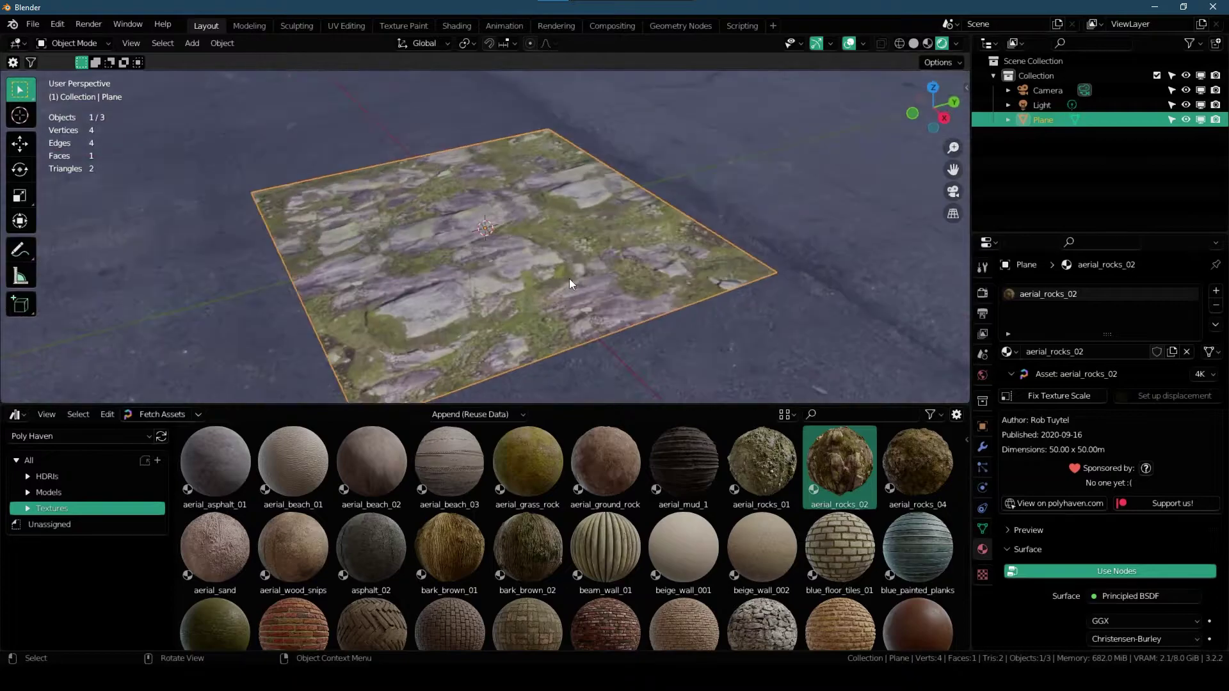
key(n)
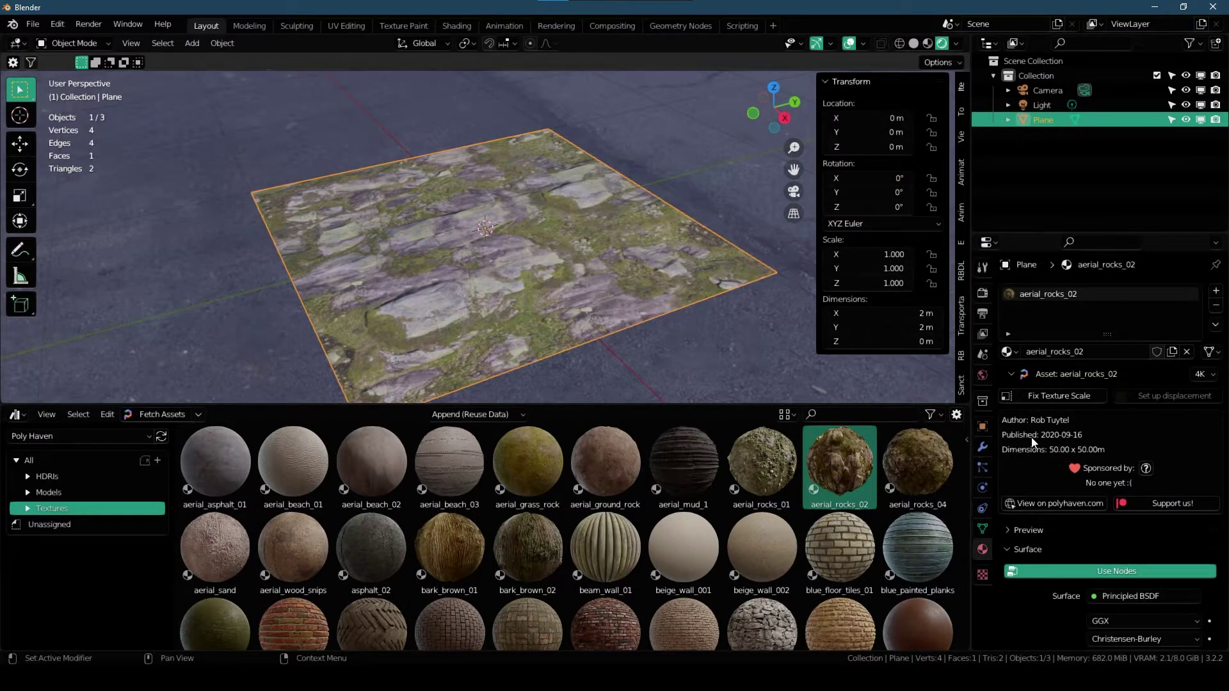
click(1051, 398)
- Scale the plane up to about 7.08 m wide and fix the texture scale again
key(s)
click(46, 280)
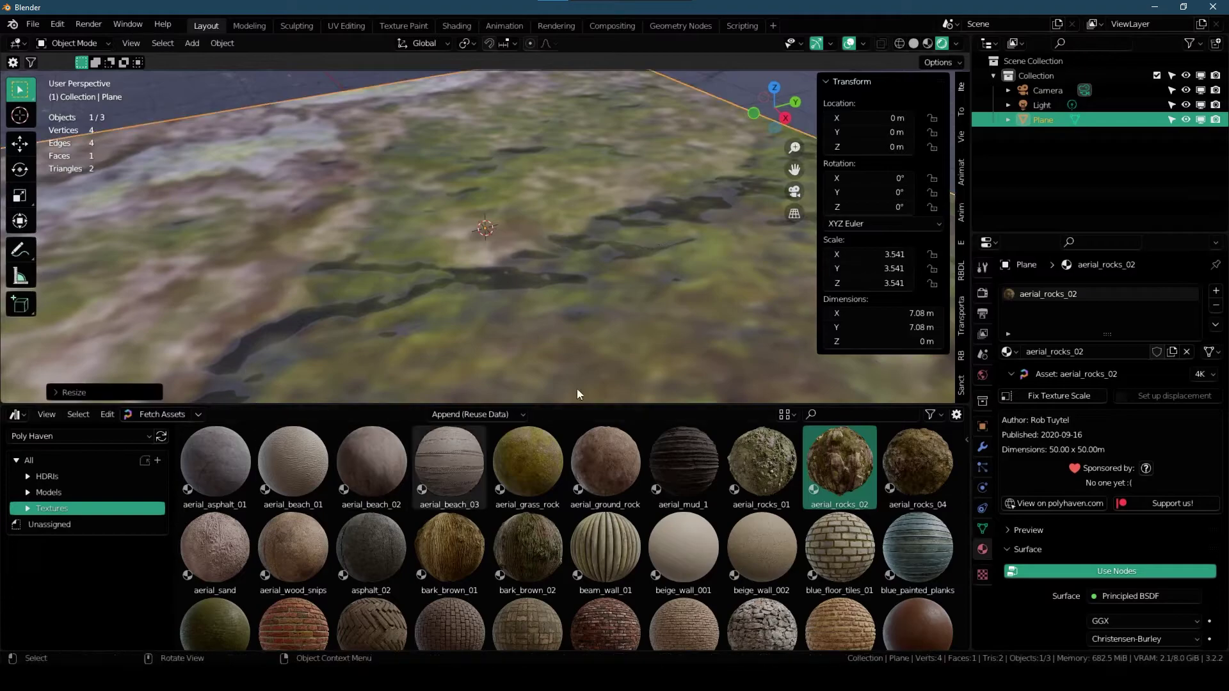
click(1014, 397)
scroll(465, 245, down, 4)
middle_drag(462, 240, 496, 224)
scroll(396, 240, down, 7)
- Enlarge the plane to about 37 m wide and refit the aerial_rocks_02 texture to its real-world scale
key(s)
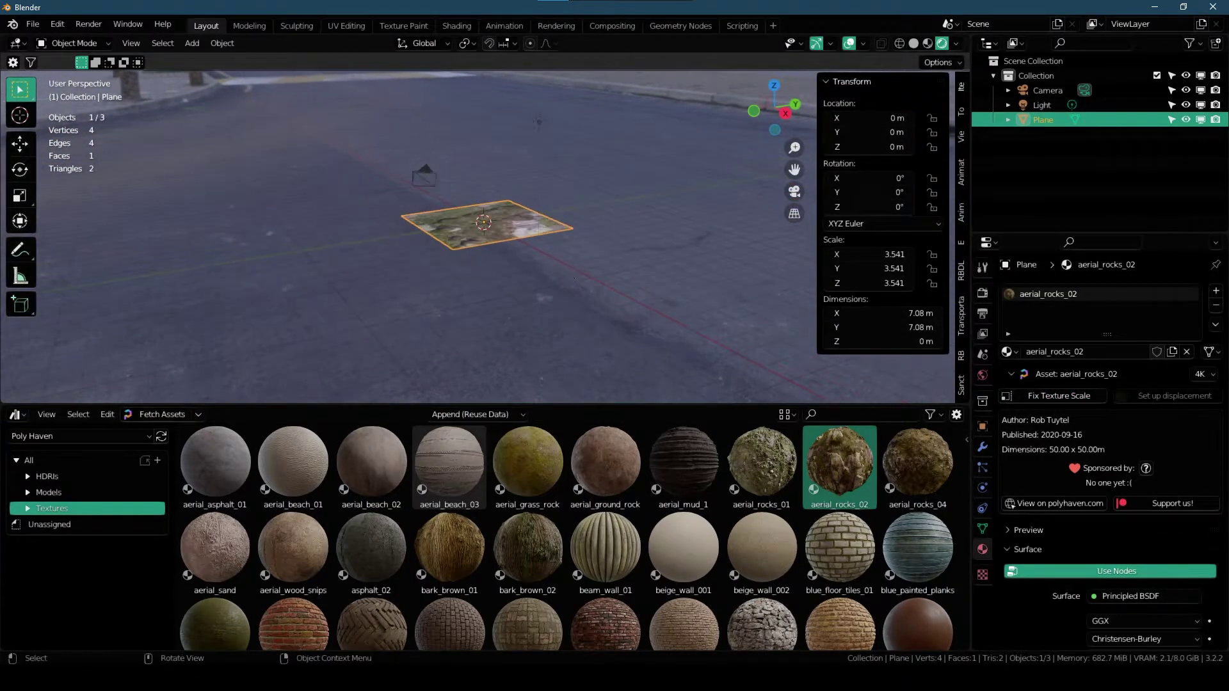
click(26, 318)
click(1078, 397)
scroll(385, 225, down, 6)
scroll(386, 224, up, 6)
middle_drag(385, 224, 473, 263)
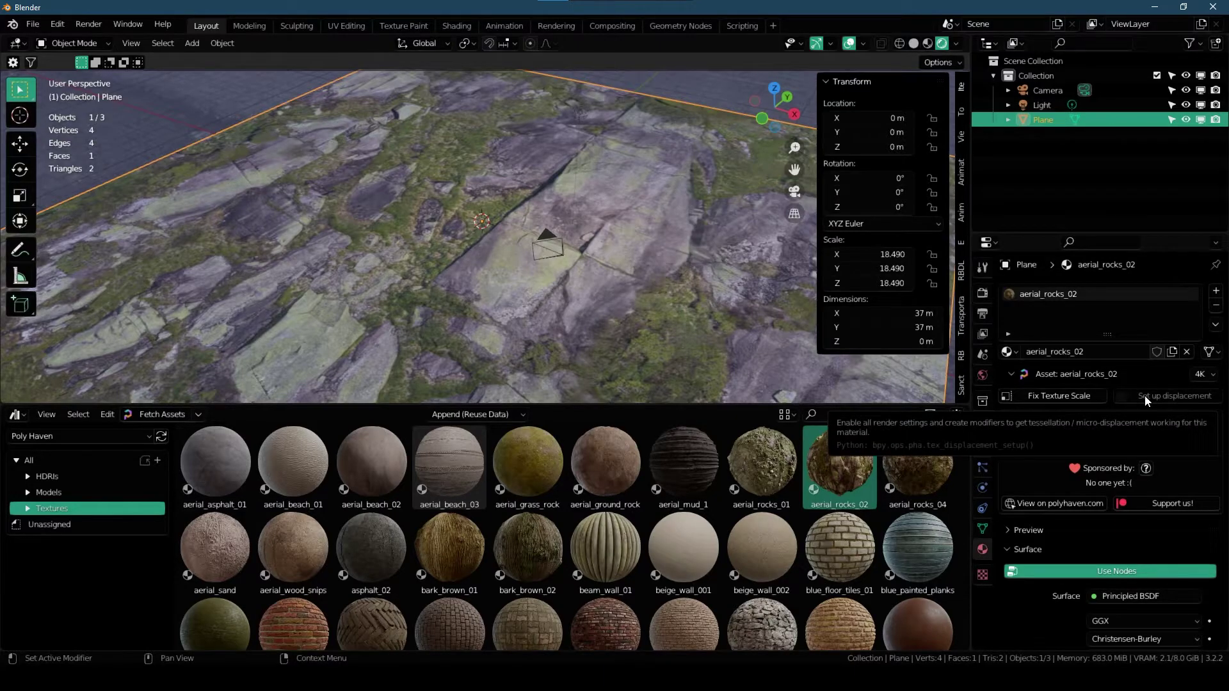
- Switch the render engine from Eevee to Cycles
click(982, 292)
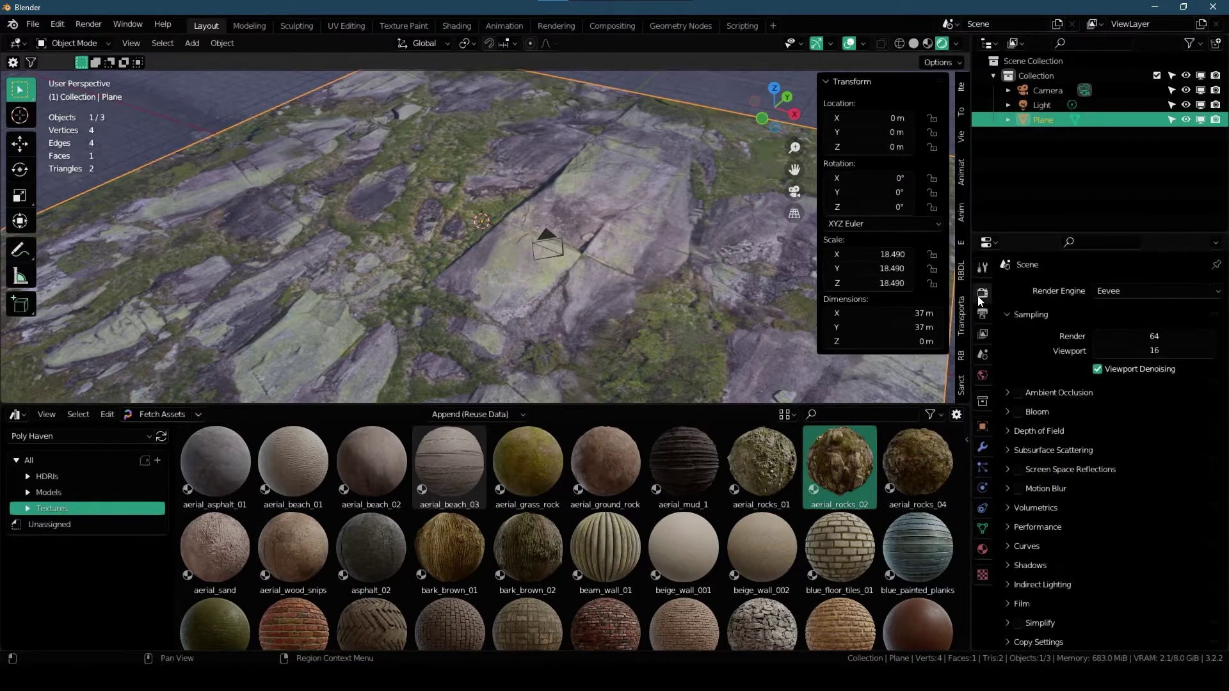
click(1119, 294)
click(1123, 340)
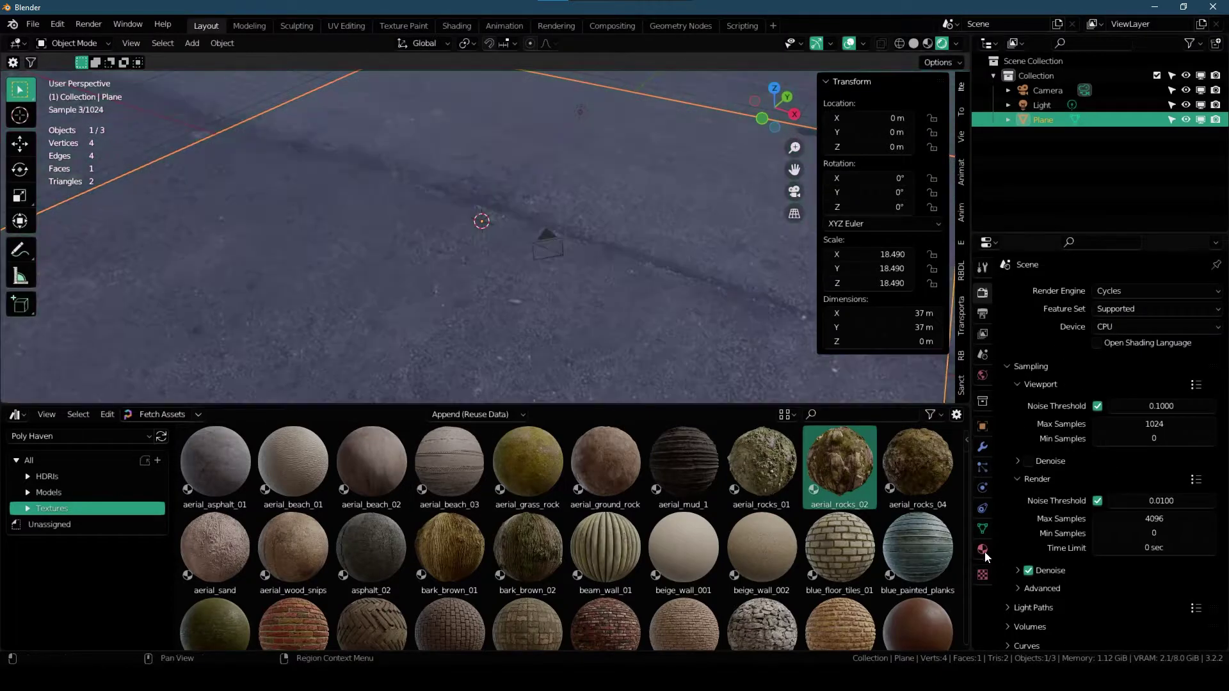
- Set up displacement for the aerial_rocks_02 material, accepting the Experimental Feature Set and adaptive subdivision modifiers
click(982, 549)
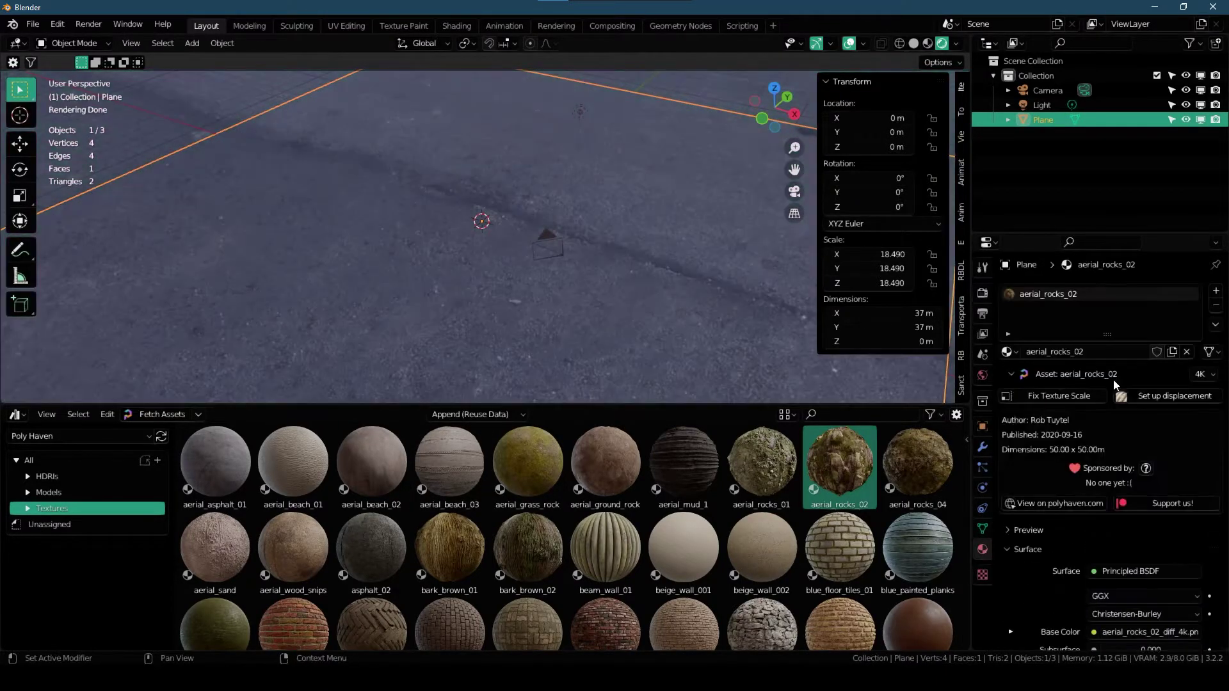
scroll(500, 256, down, 10)
middle_drag(501, 256, 511, 180)
scroll(522, 207, up, 3)
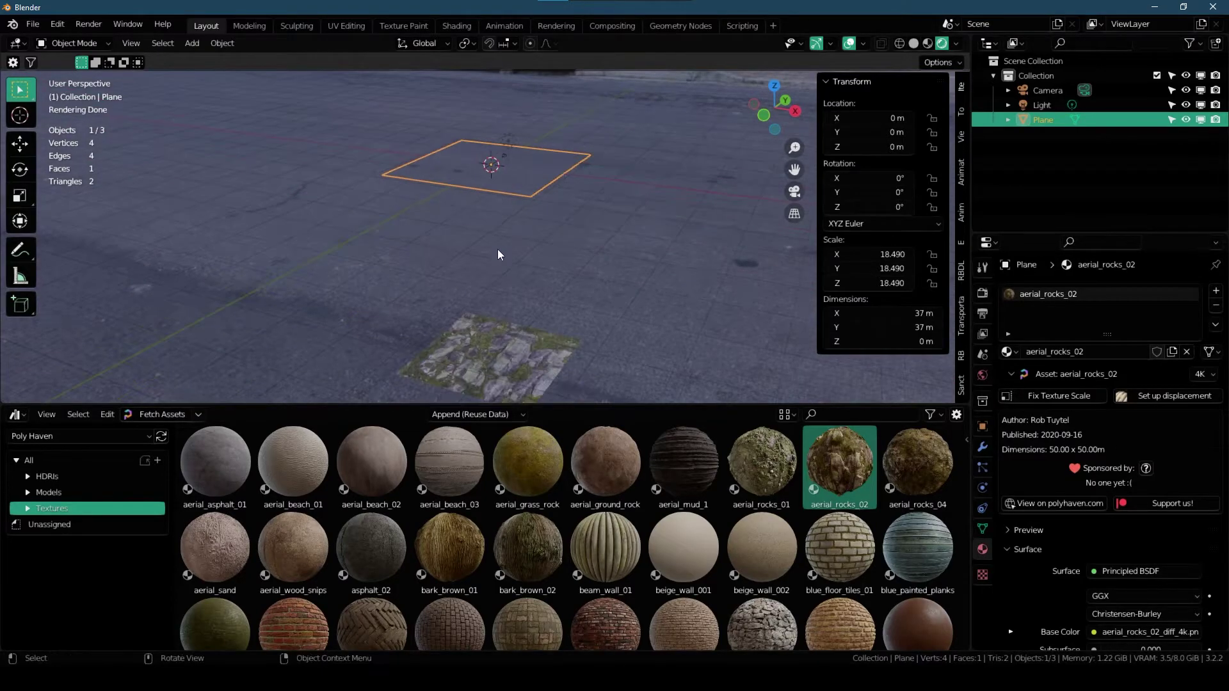
click(1174, 395)
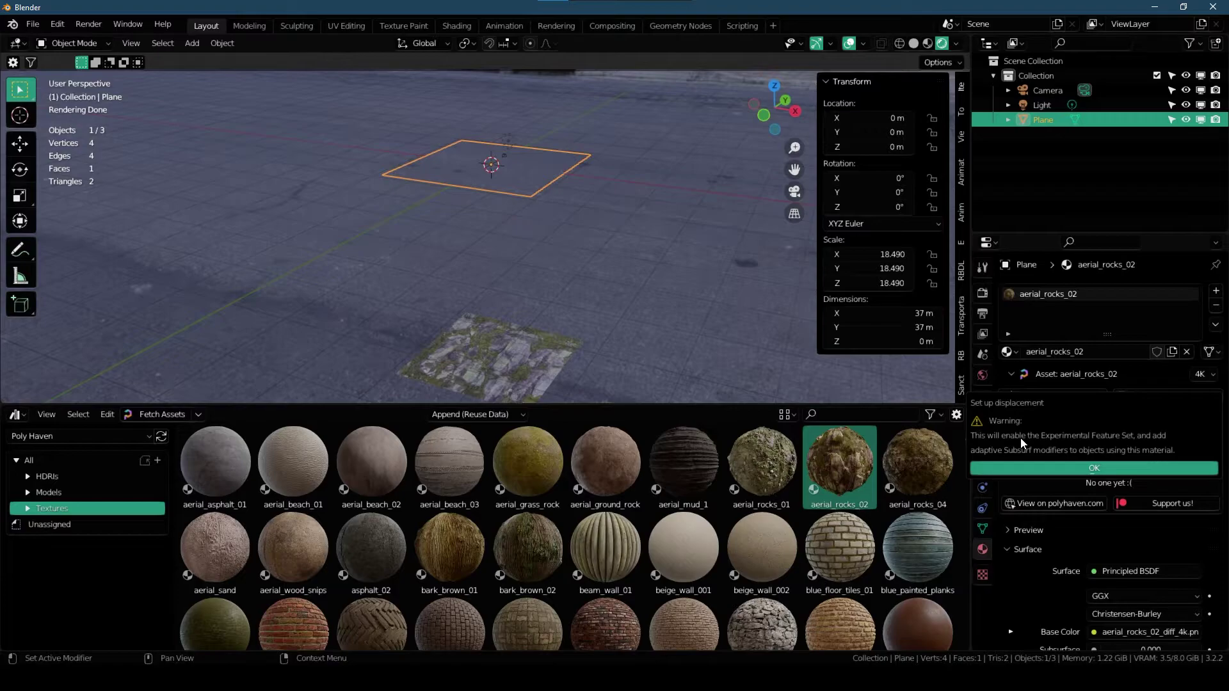
click(1049, 471)
- Split the 3D viewport and open the Shader Editor beside it at the material's Displacement node
middle_drag(499, 358, 533, 232)
drag(968, 40, 492, 43)
click(510, 43)
click(542, 180)
middle_drag(640, 179, 696, 145)
middle_drag(748, 358, 690, 224)
scroll(689, 224, up, 2)
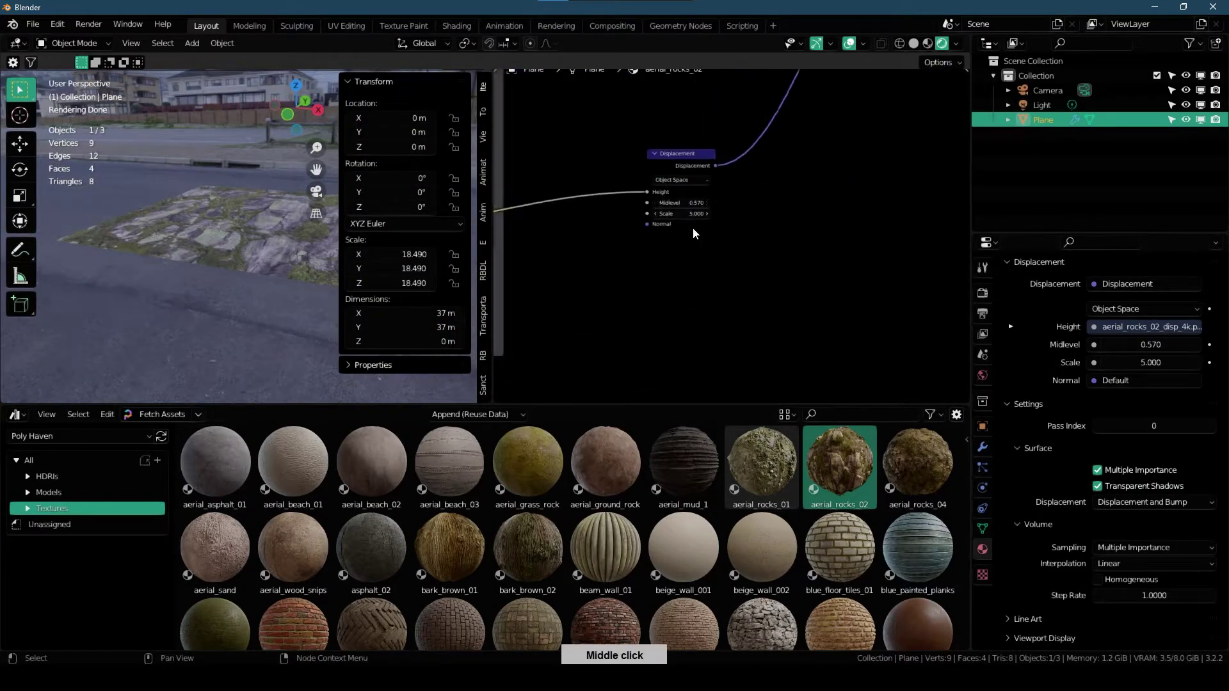
- Set the scale of the Displacement node in the aerial_rocks_02 material to 0
scroll(665, 205, up, 5)
click(679, 210)
text(0)
key(Return)
middle_drag(247, 168, 272, 166)
scroll(751, 282, down, 8)
- Join the Shader Editor area back into the 3D viewport and deselect the plane
middle_drag(752, 282, 722, 292)
right_click(492, 259)
click(455, 293)
click(551, 288)
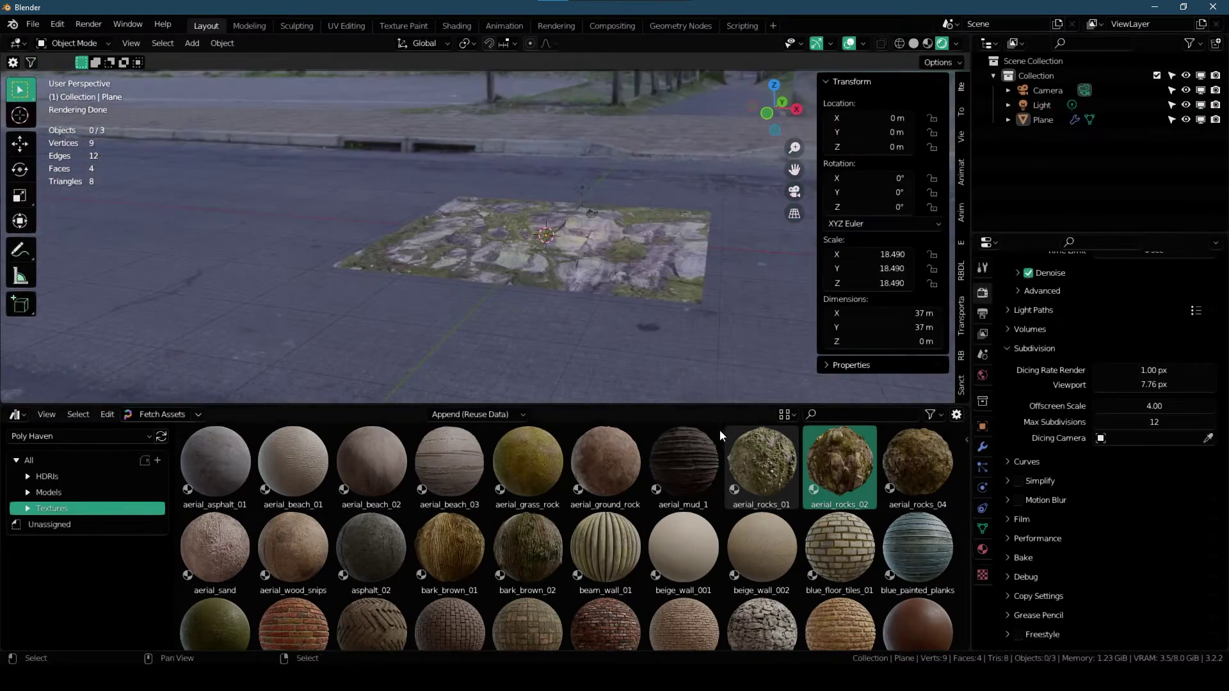
- Apply the blue_floor_tiles_01 material to the plane in place of the rocks
click(824, 552)
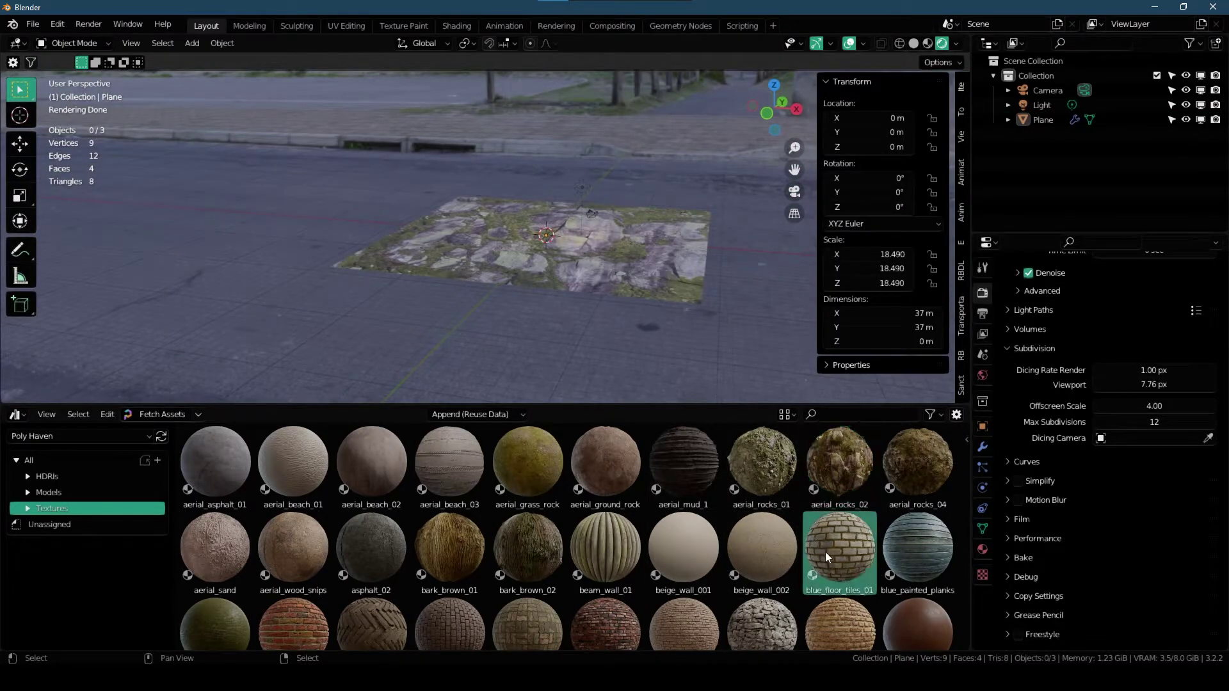
drag(824, 552, 599, 262)
middle_drag(548, 242, 392, 217)
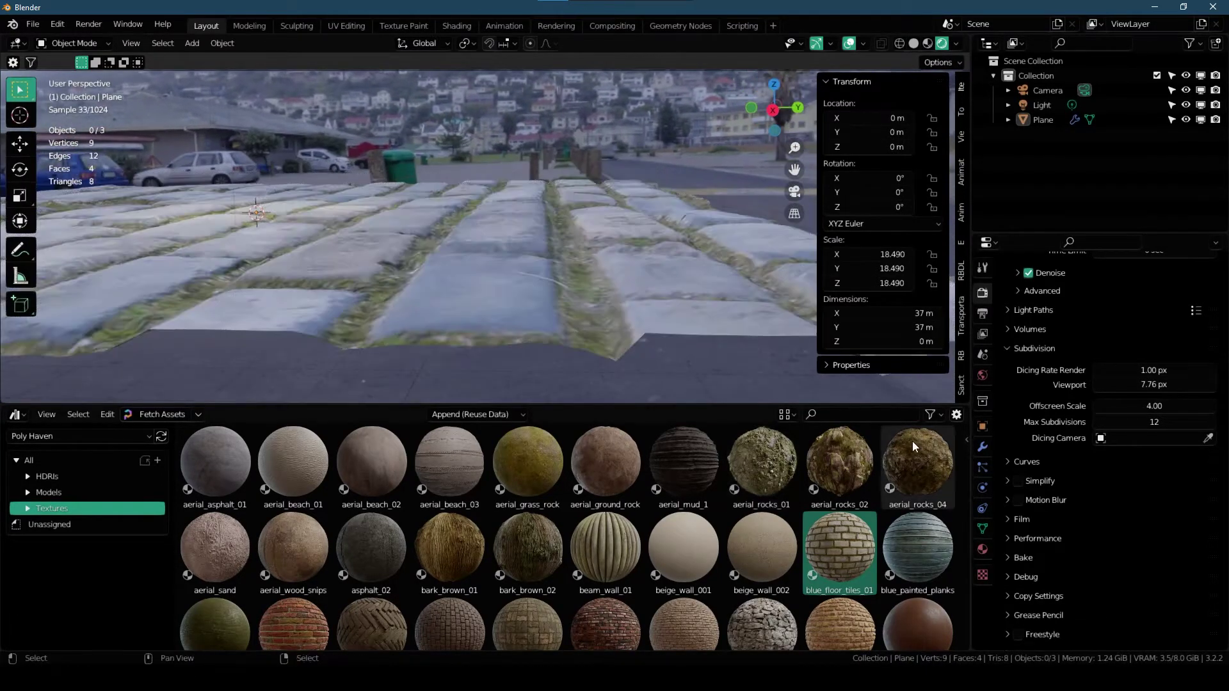
- Set the texture resolution of the blue_floor_tiles_01 material to 4K
click(983, 549)
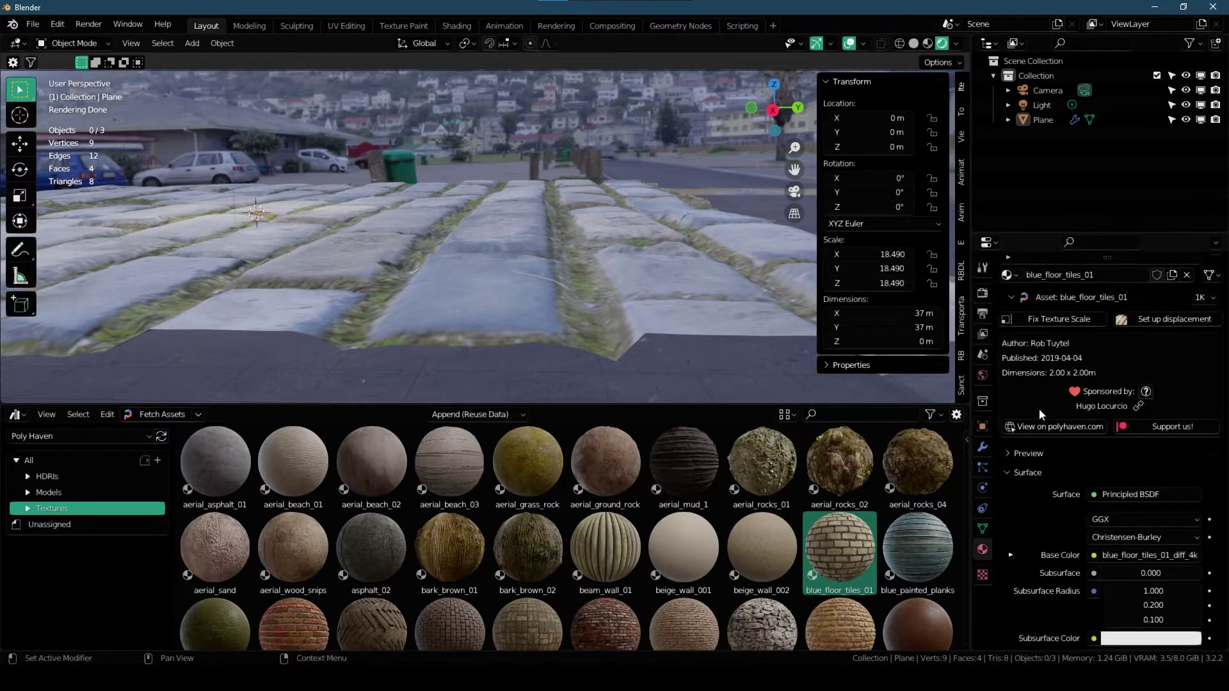
scroll(1216, 352, up, 3)
click(1200, 374)
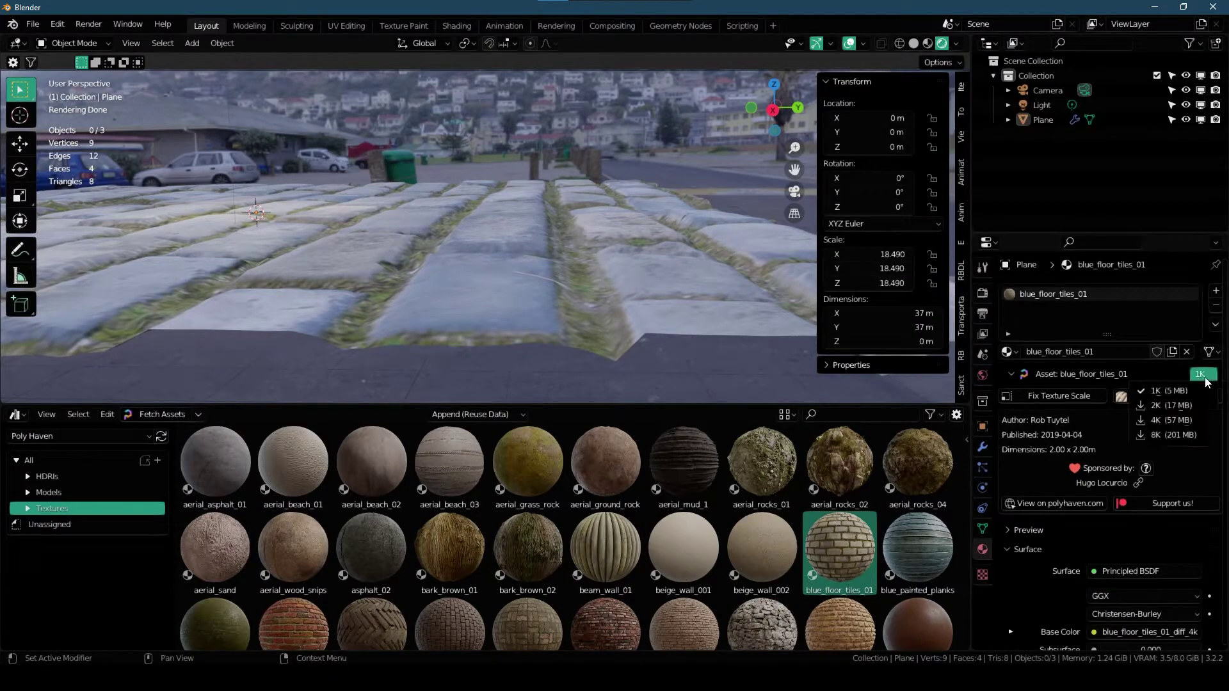
click(1192, 421)
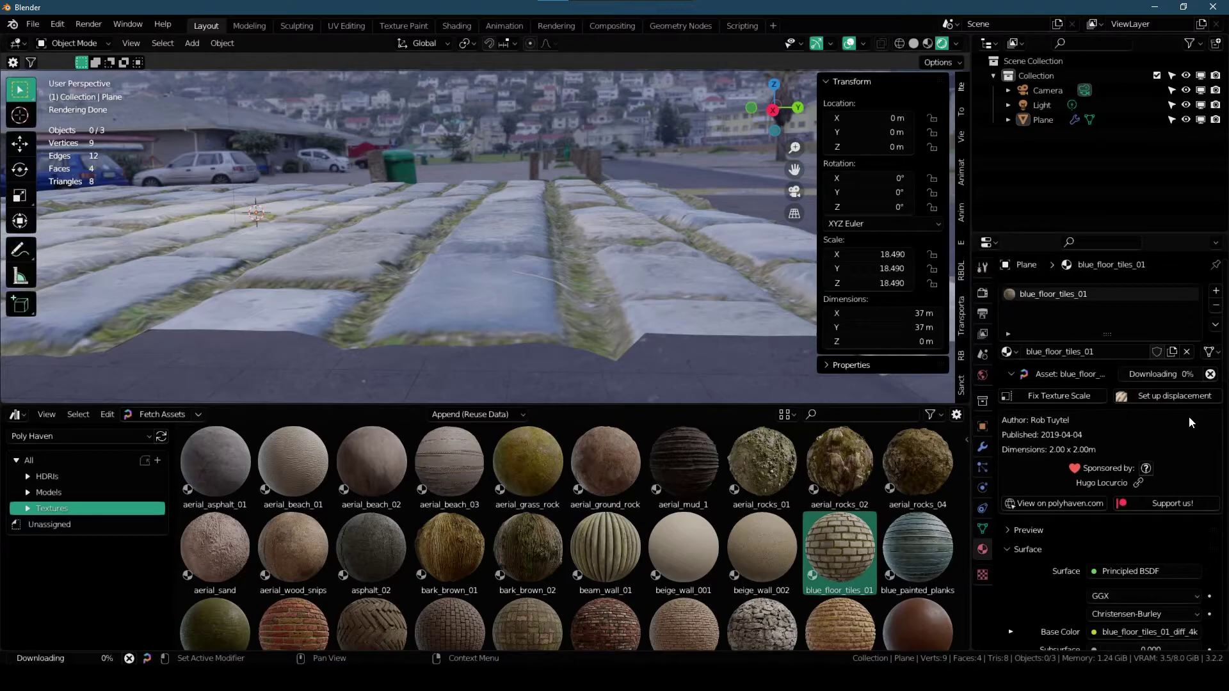
scroll(486, 285, down, 3)
middle_drag(478, 280, 409, 351)
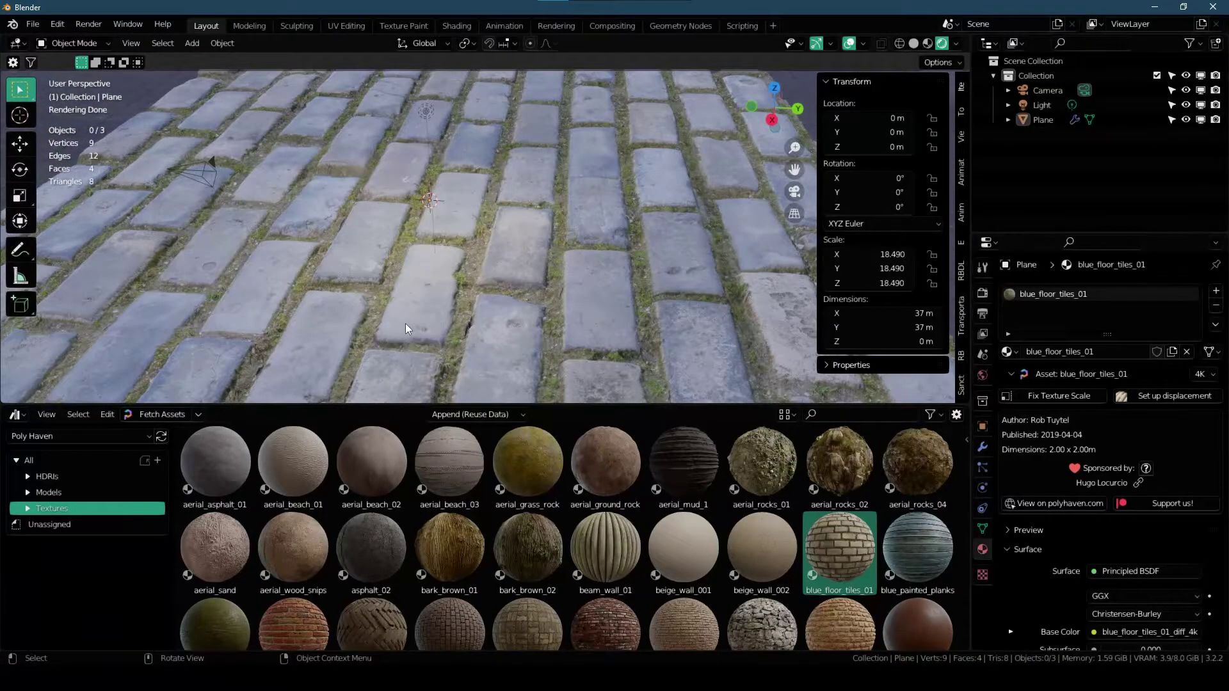
- Fix the texture scale of blue_floor_tiles_01 and scale the plane down
click(1059, 395)
scroll(512, 250, down, 2)
click(561, 274)
key(s)
click(461, 222)
scroll(490, 246, up, 9)
middle_drag(490, 245, 493, 235)
- Scale the plane again to about 1.5 m wide
scroll(510, 267, down, 8)
key(s)
click(543, 283)
scroll(589, 305, up, 8)
scroll(590, 304, down, 3)
middle_drag(590, 305, 650, 300)
scroll(649, 300, up, 3)
- Set the Dicing Scale of the plane's Tessellation modifier to 0.2
click(982, 447)
double_click(1120, 405)
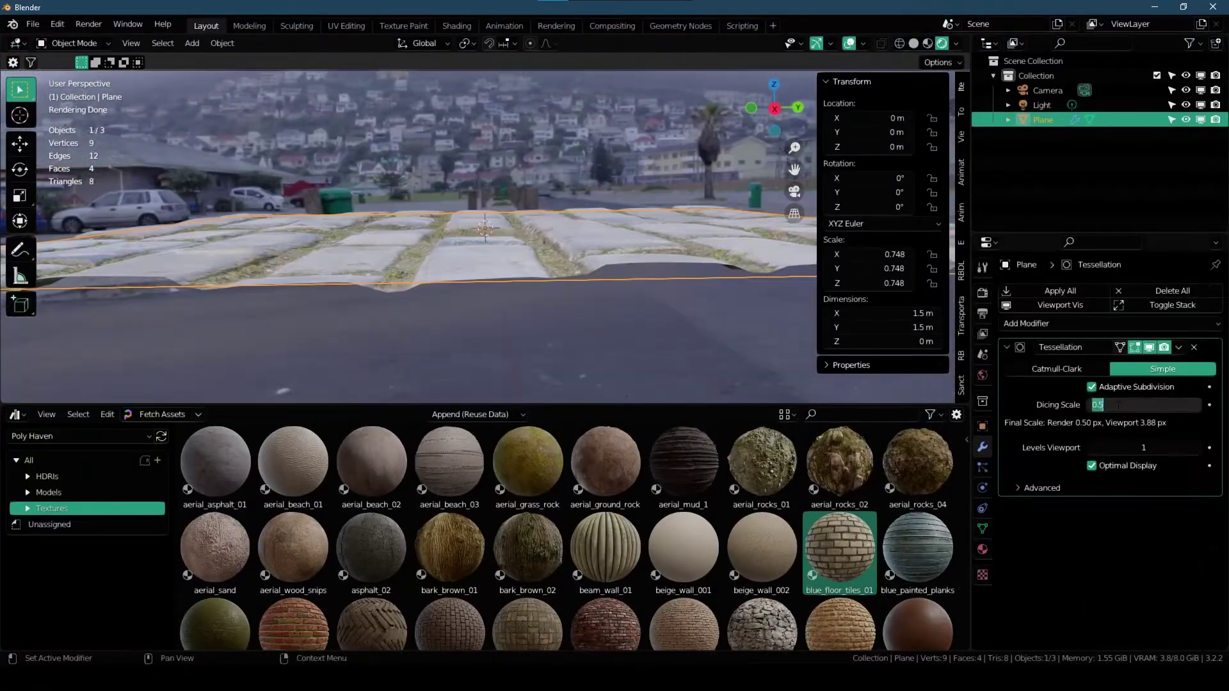
text(0.2)
key(Return)
mouse_move(537, 268)
middle_down()
mouse_move(629, 304)
mouse_move(616, 271)
mouse_move(541, 286)
middle_up()
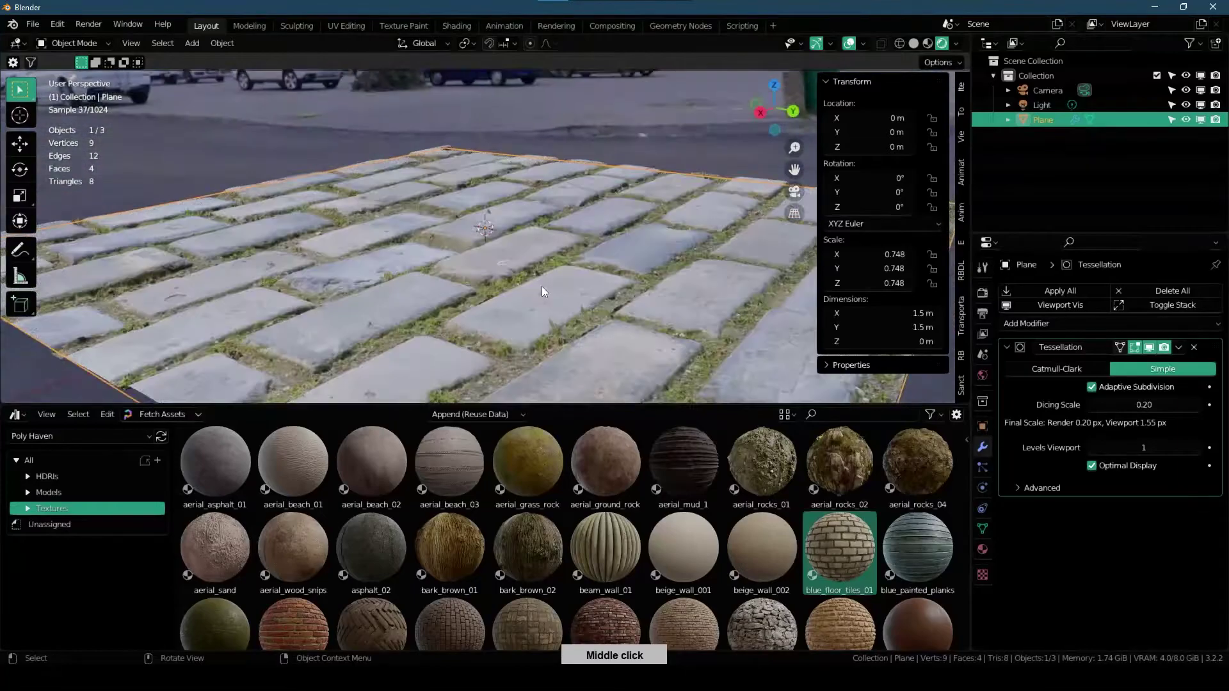
- Browse the Poly Haven models and place bar_chair_round_01 on the tiled plane
click(71, 491)
scroll(380, 495, down, 1)
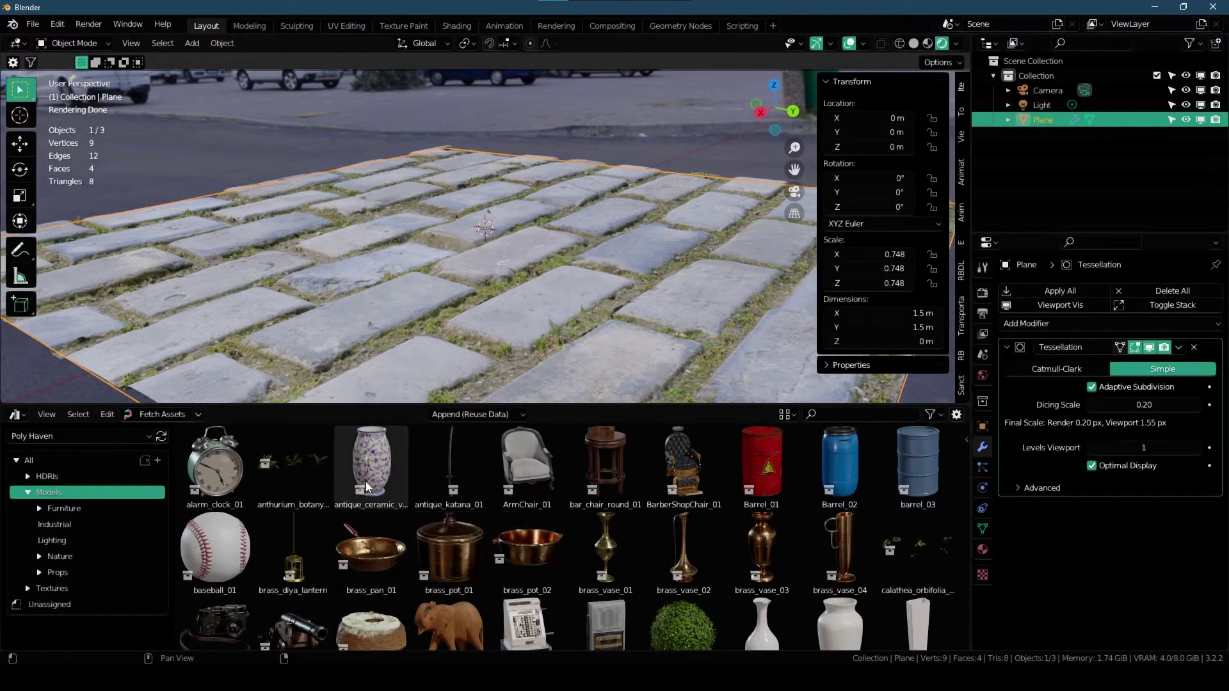
scroll(530, 535, up, 1)
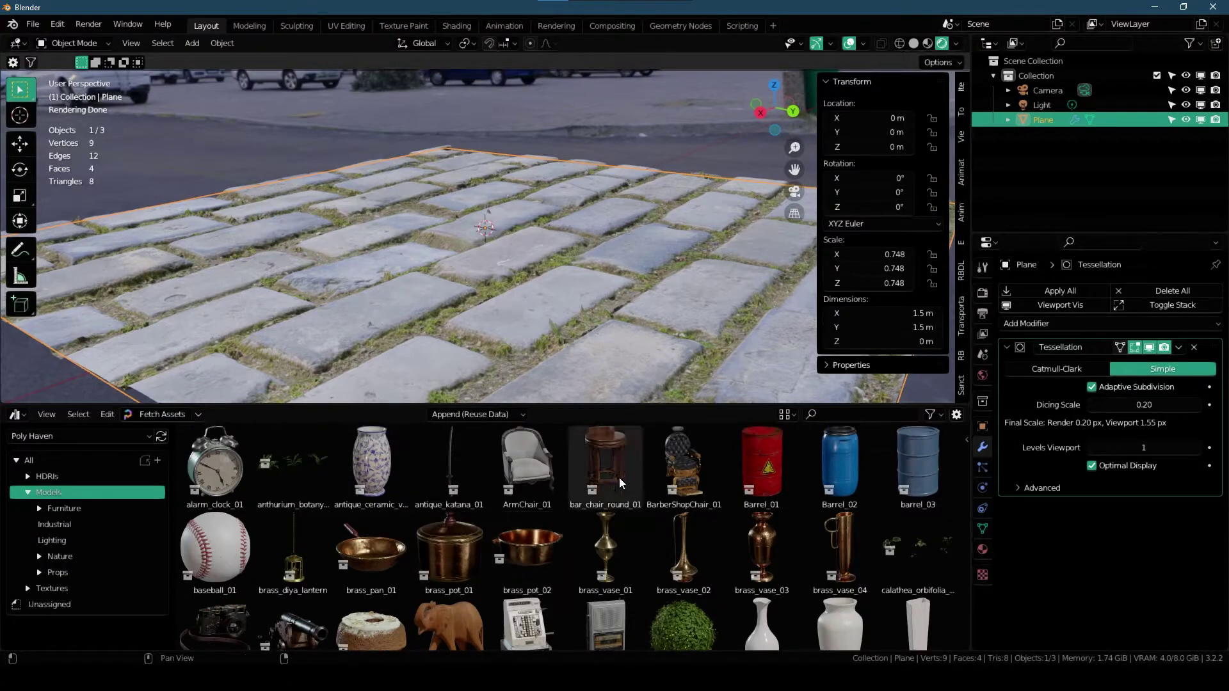
drag(605, 480, 556, 286)
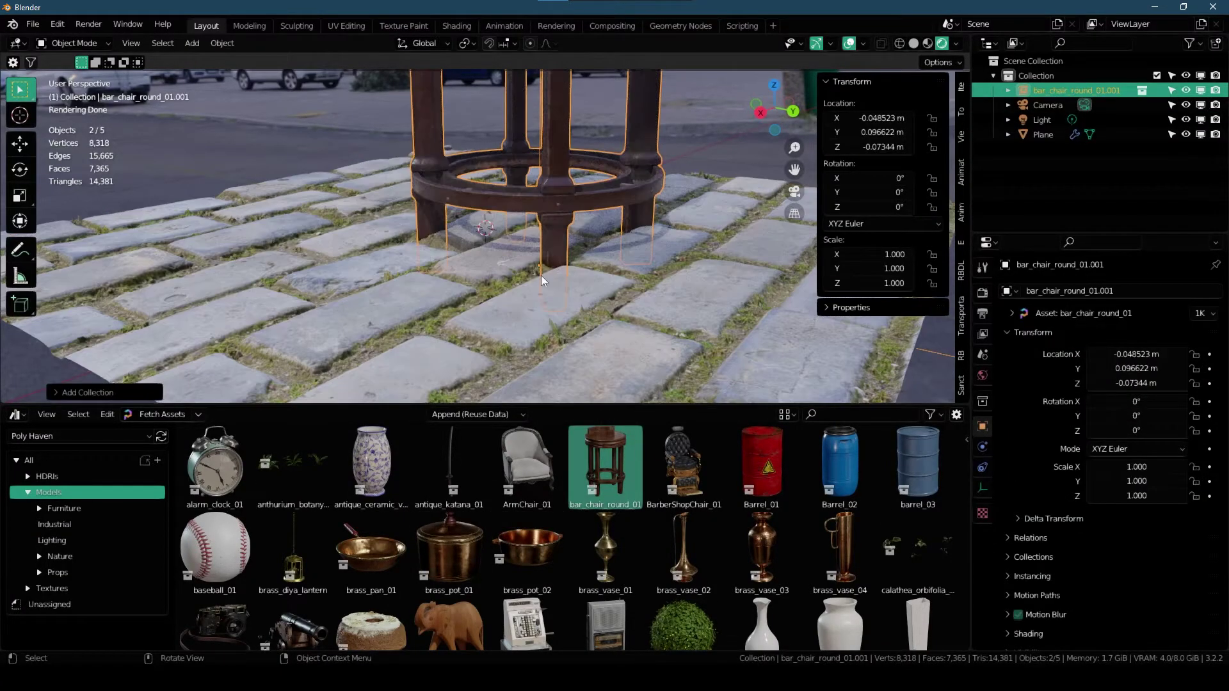
- Set the display size of the bar chair's empty to 0.01 m
scroll(472, 271, down, 6)
middle_drag(472, 272, 442, 276)
scroll(502, 295, up, 3)
scroll(428, 274, down, 3)
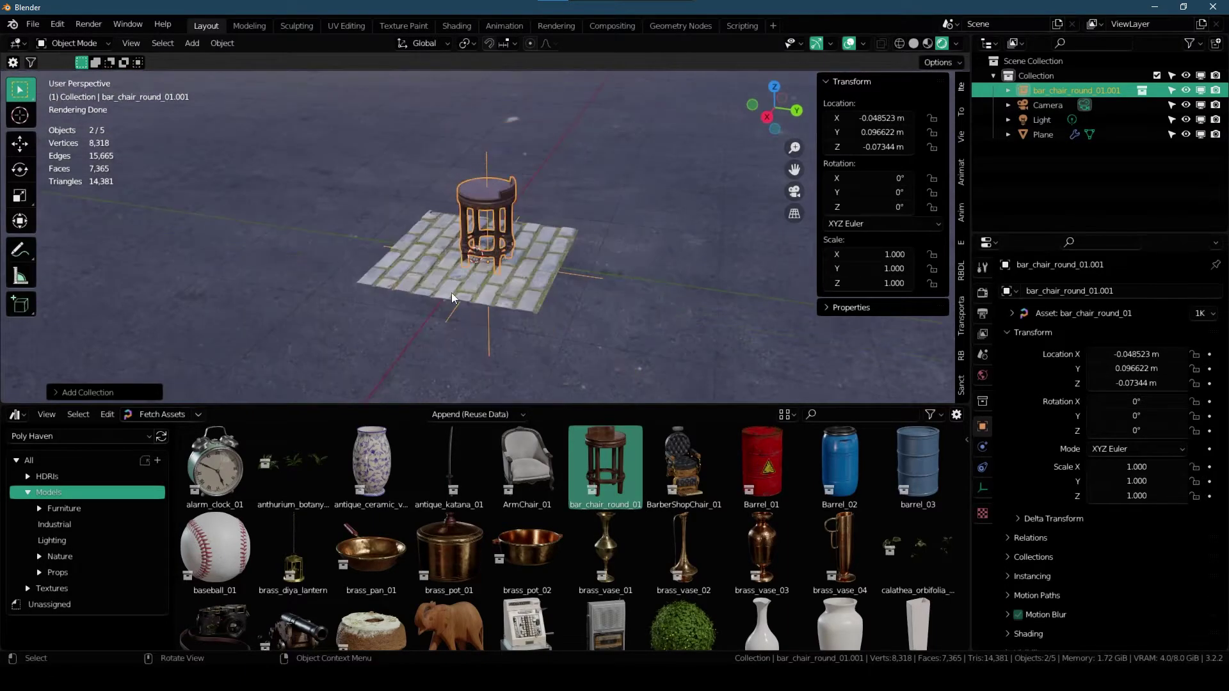
click(982, 487)
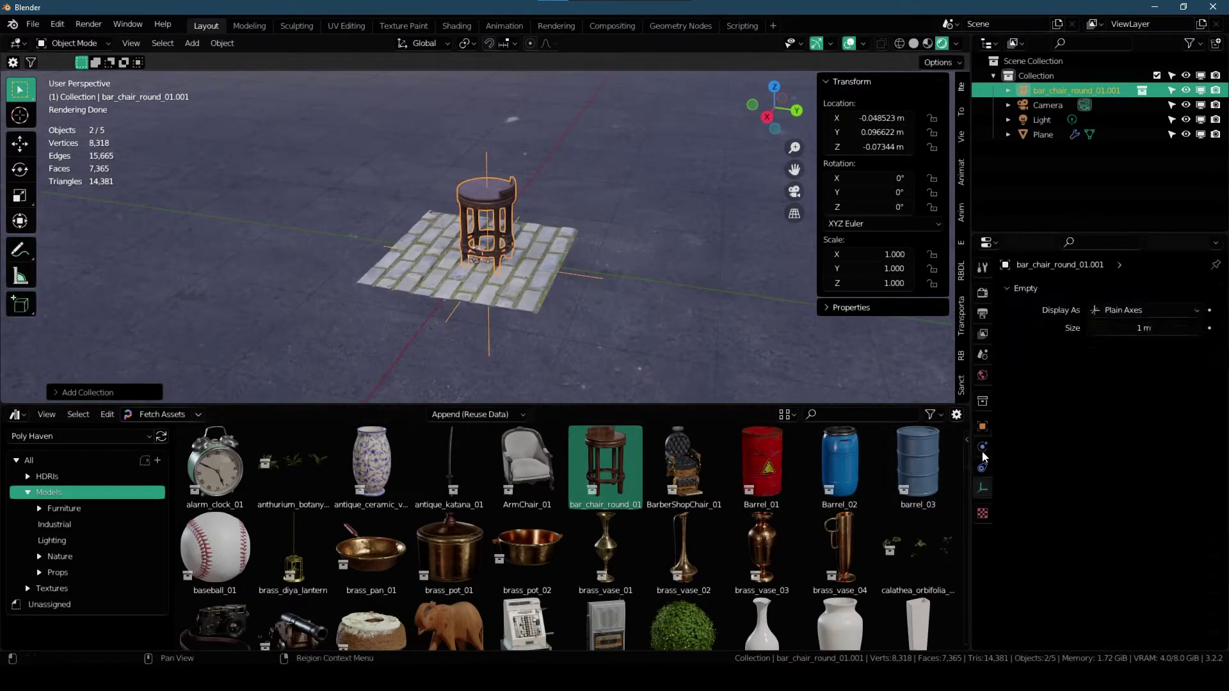
drag(1117, 330, 1019, 351)
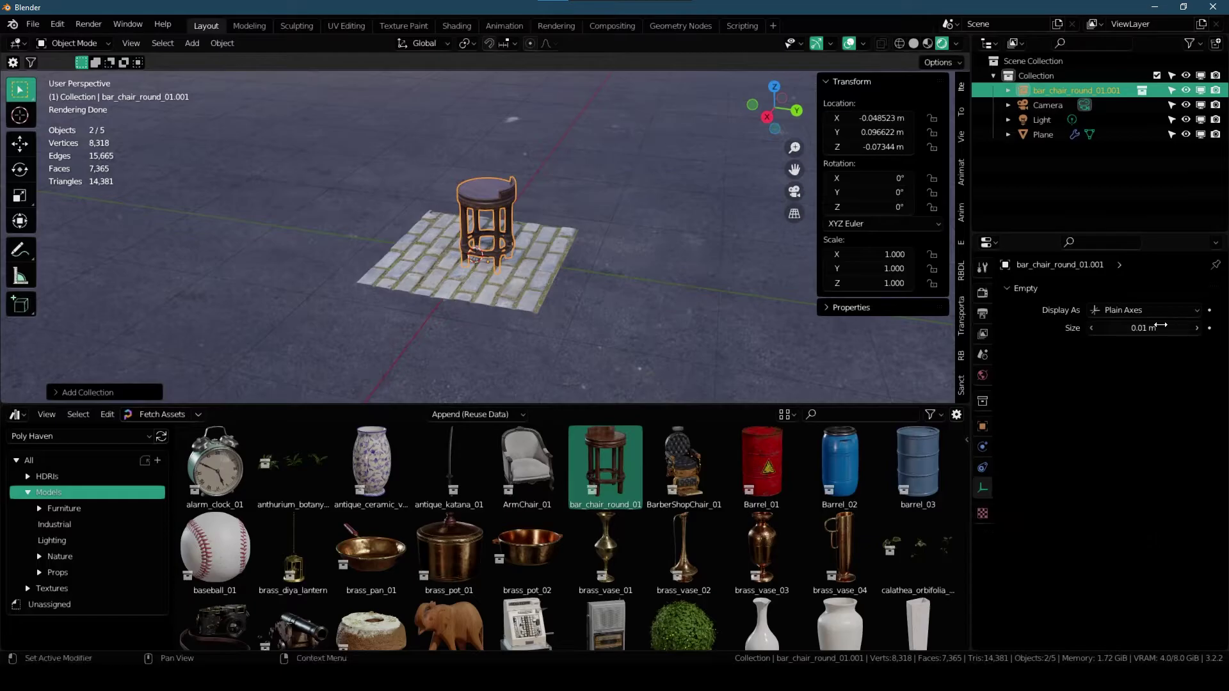
- Move the bar chair on the tiled plane to about X 0.146 m, Y 0.013 m, with Z at 0 m
scroll(592, 270, up, 7)
scroll(457, 330, down, 3)
middle_drag(452, 334, 460, 288)
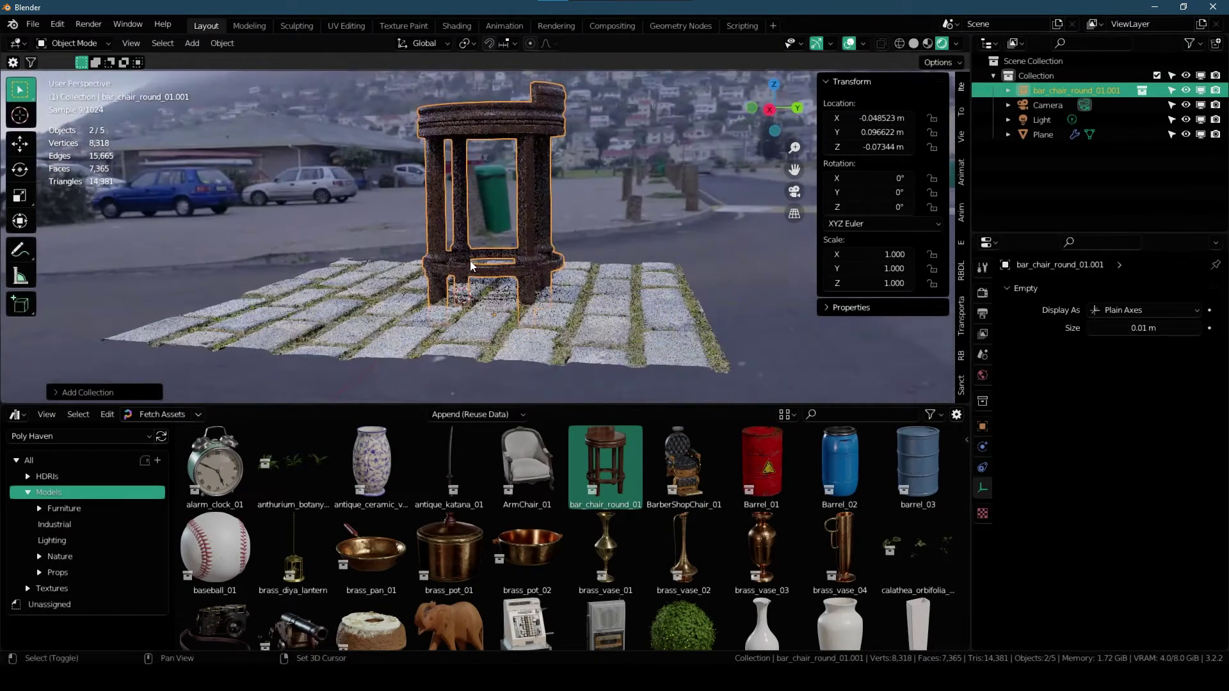
middle_drag(477, 124, 392, 230)
scroll(393, 231, down, 4)
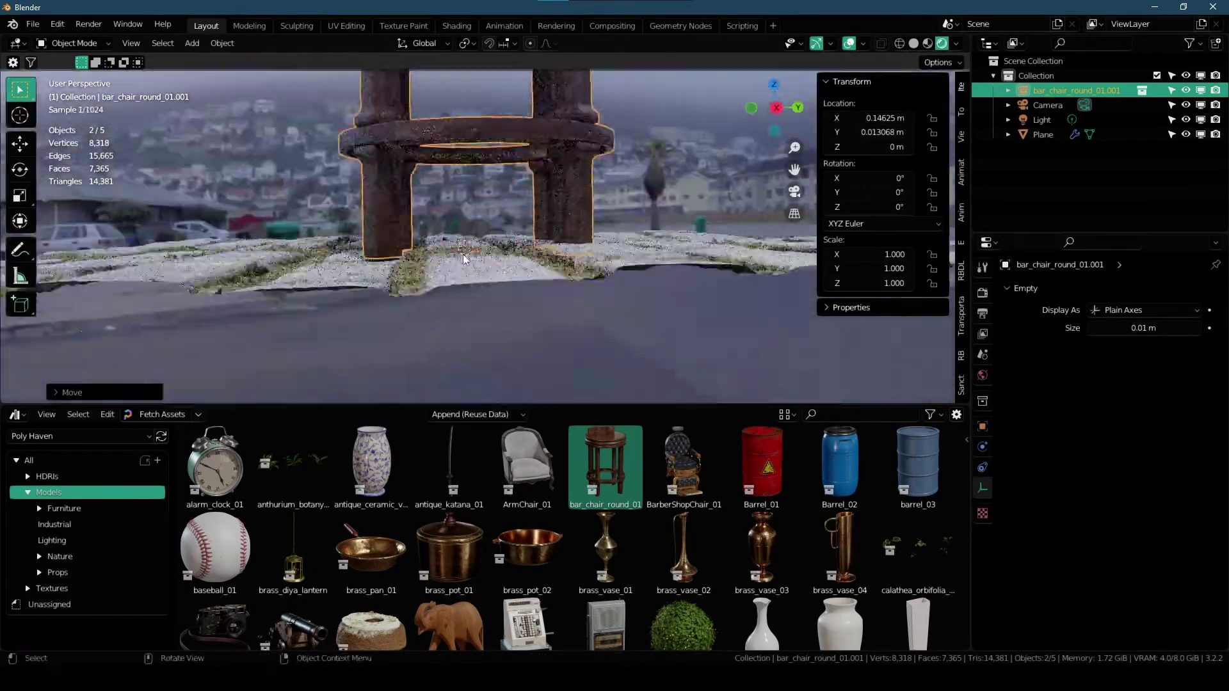
middle_drag(463, 258, 473, 307)
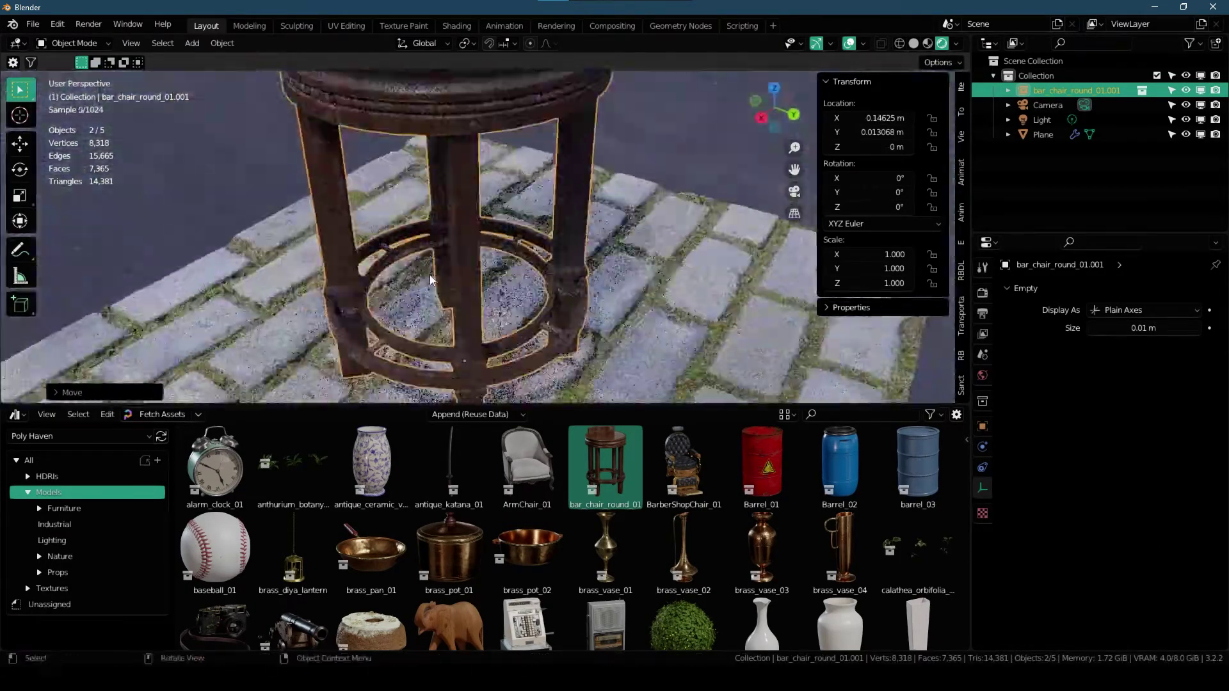
- Set the texture resolution of the bar_chair_round_01 asset to 4K
shift+middle_drag(496, 147, 499, 289)
click(983, 426)
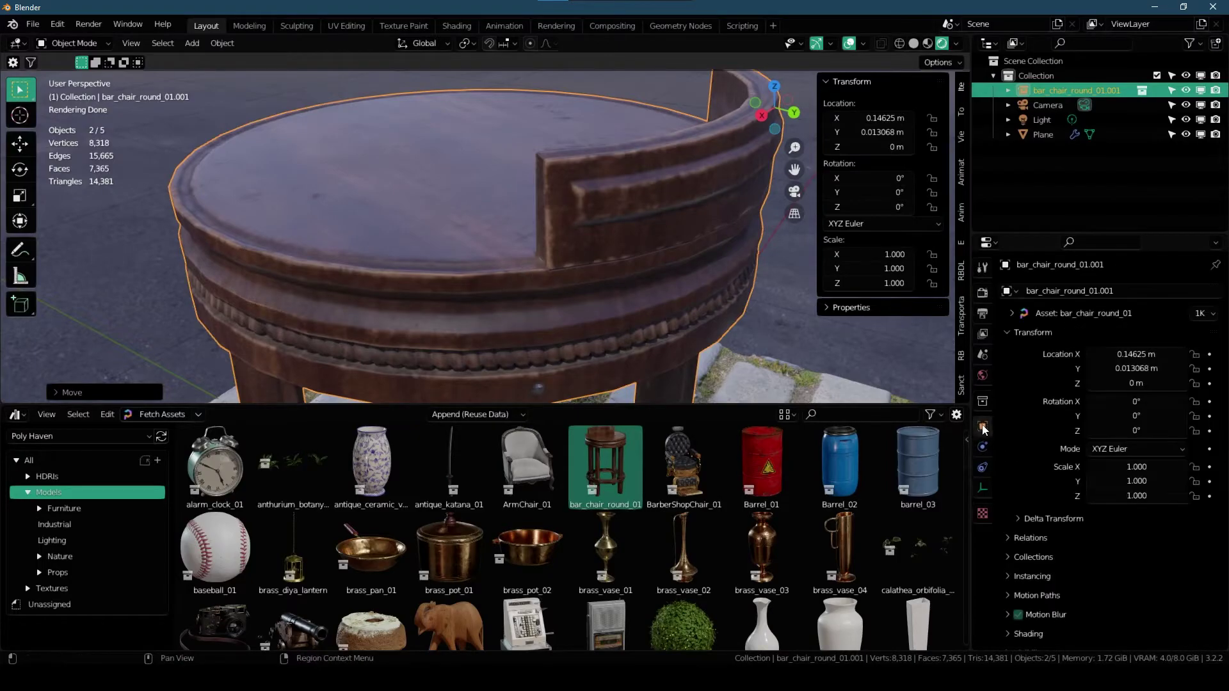
click(1200, 313)
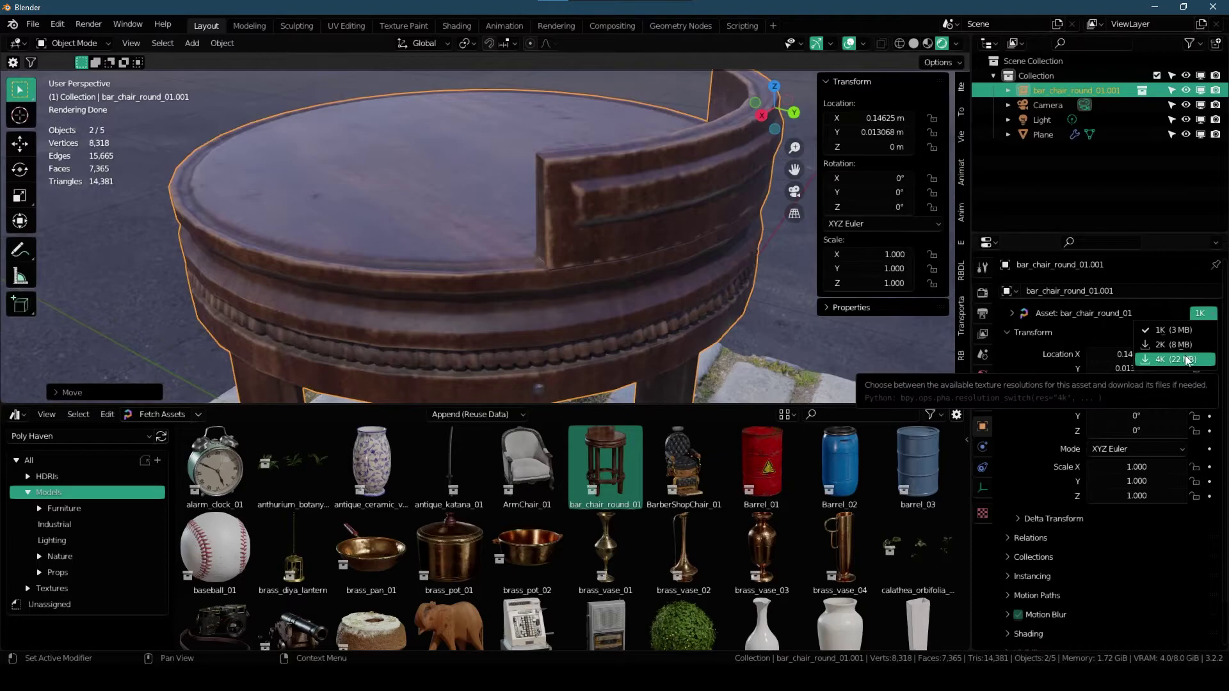
click(1184, 359)
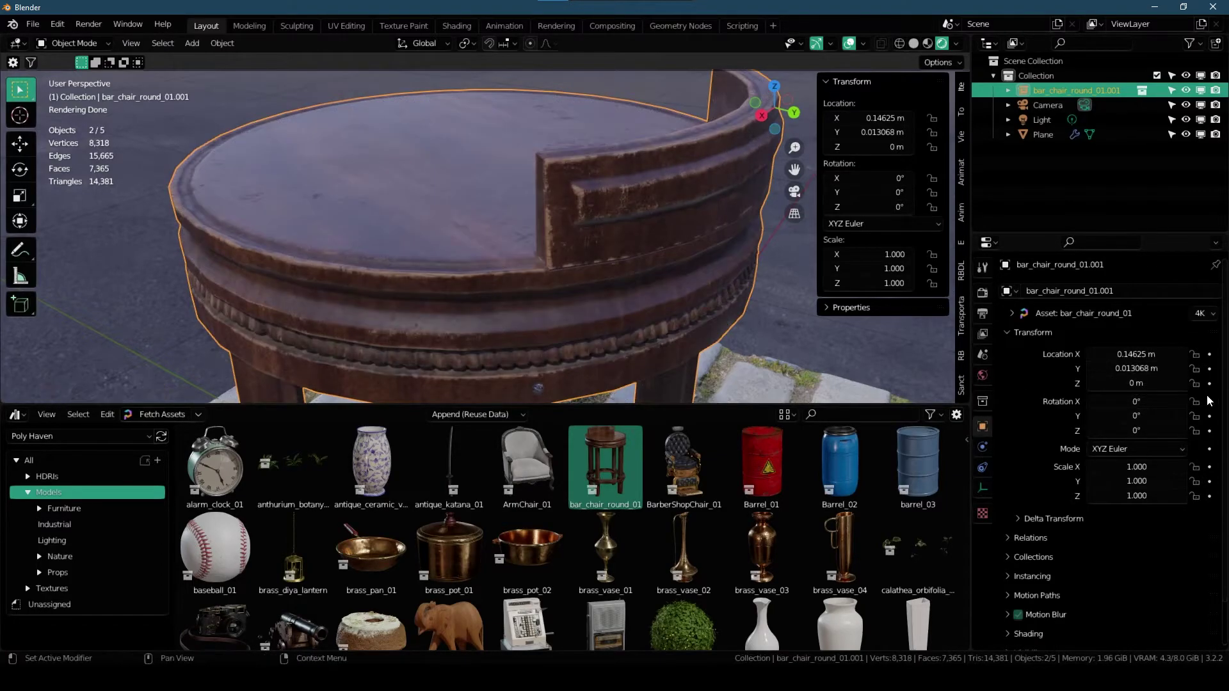
- Switch the bar chair's texture resolution to 1K and back to 4K to compare the surface detail
middle_drag(499, 261, 563, 269)
scroll(502, 248, up, 2)
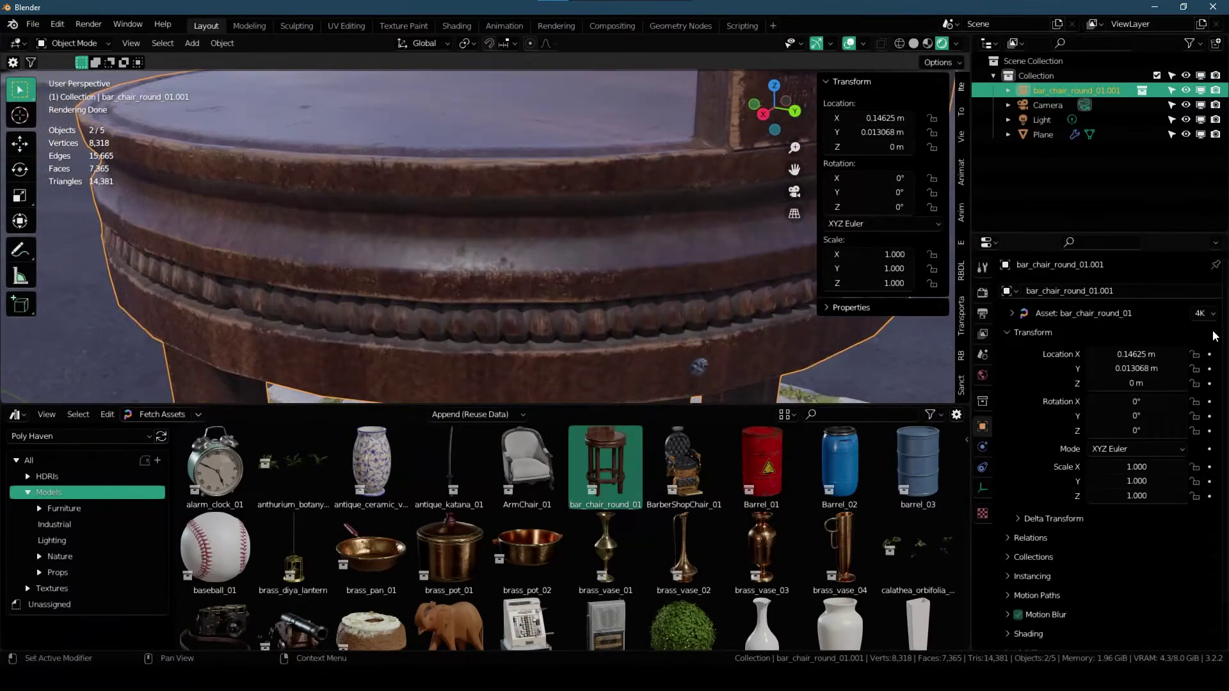
click(1201, 313)
click(1192, 327)
click(1201, 313)
click(1184, 359)
- Enlarge the 3D viewport and check which interaction modes are available for the bar chair instance
scroll(565, 202, down, 5)
middle_drag(564, 203, 534, 212)
drag(562, 405, 561, 587)
scroll(537, 309, up, 1)
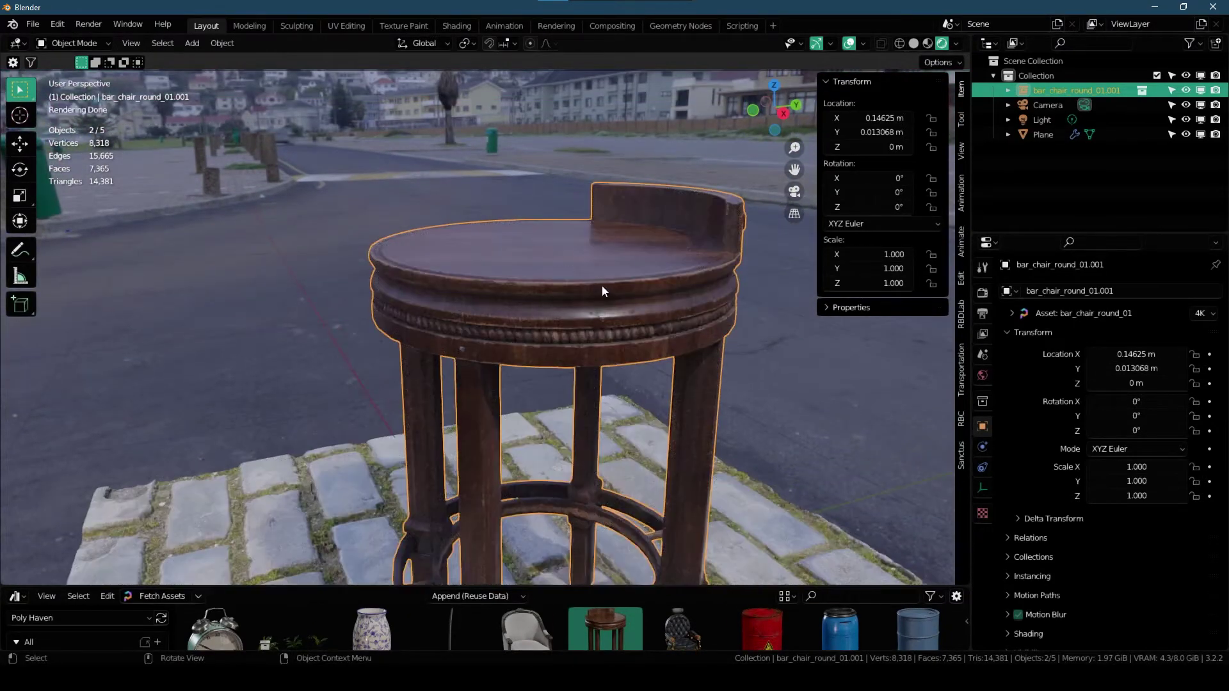
key(ctrl+Tab)
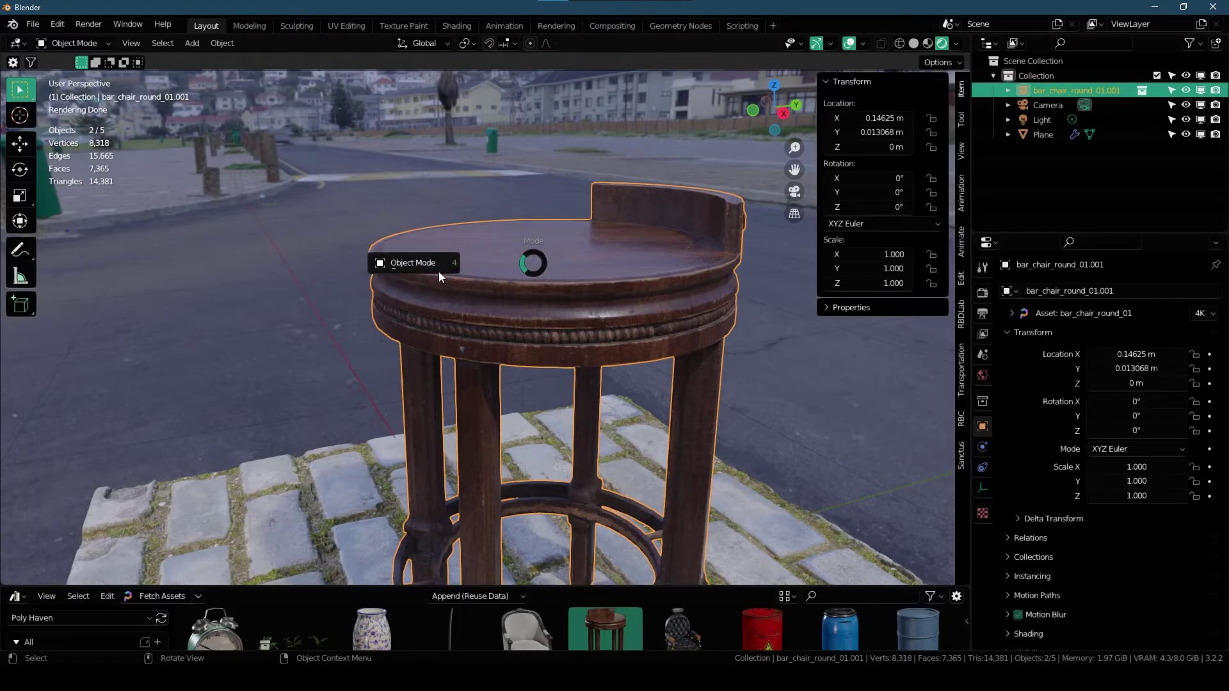
click(438, 267)
- Make the bar chair's collection instance real
scroll(524, 232, down, 3)
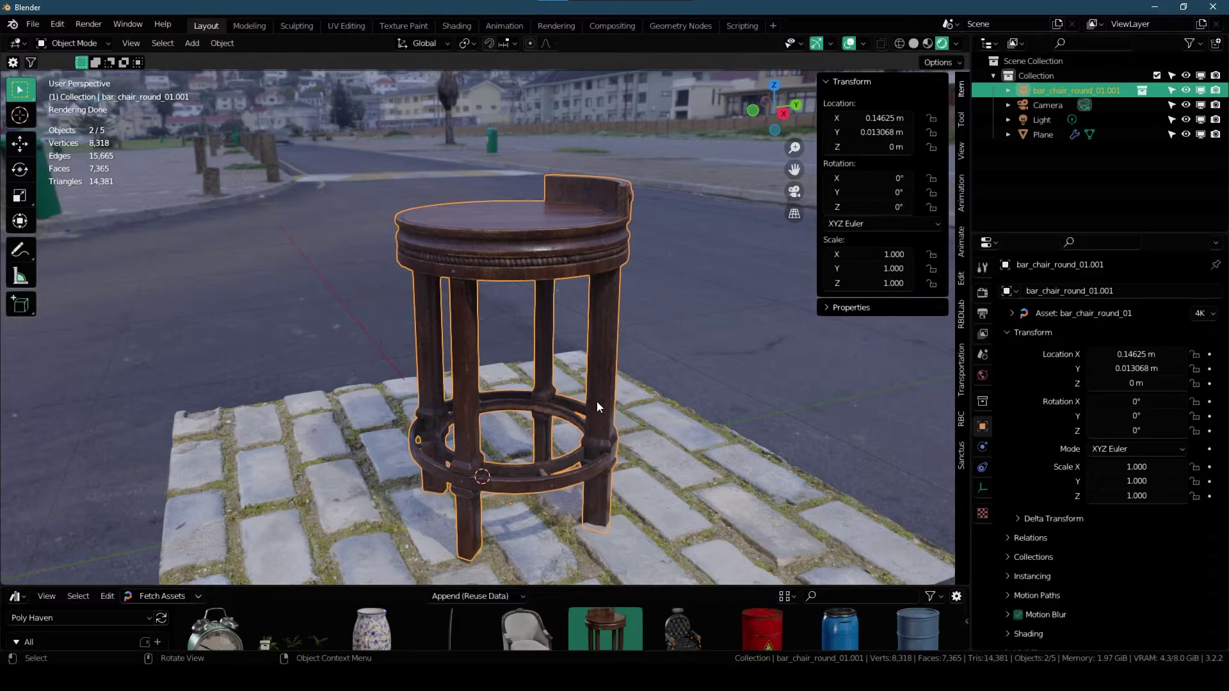
key(ctrl+a)
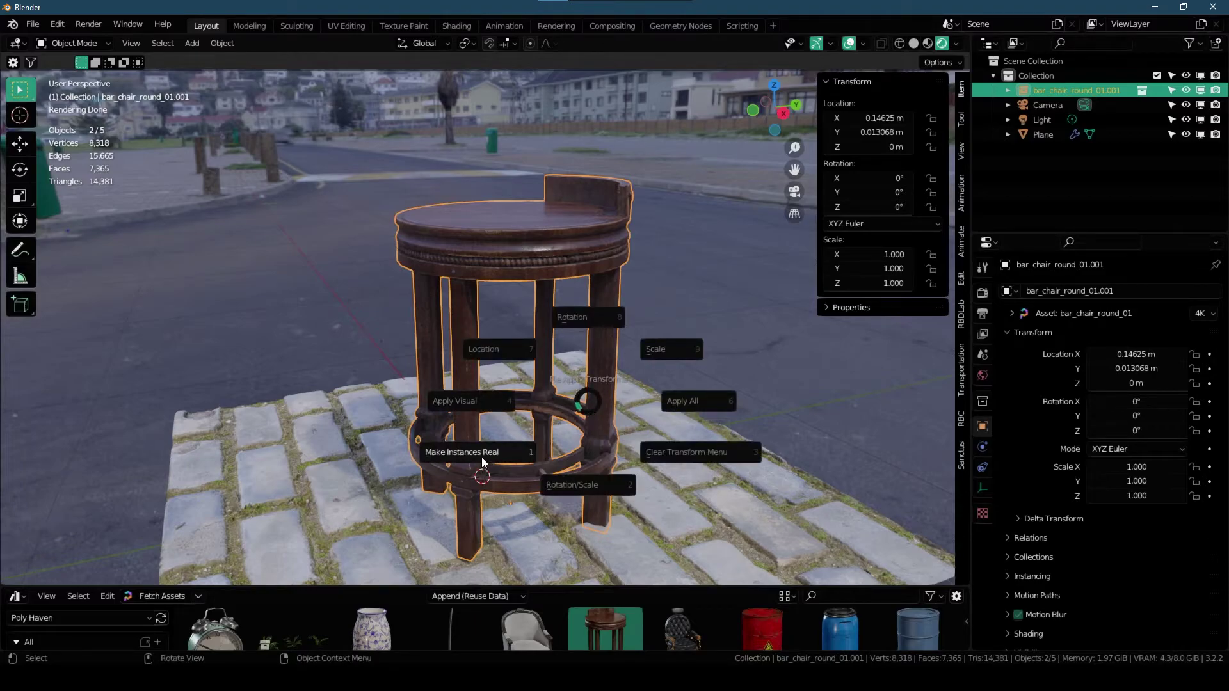
click(480, 453)
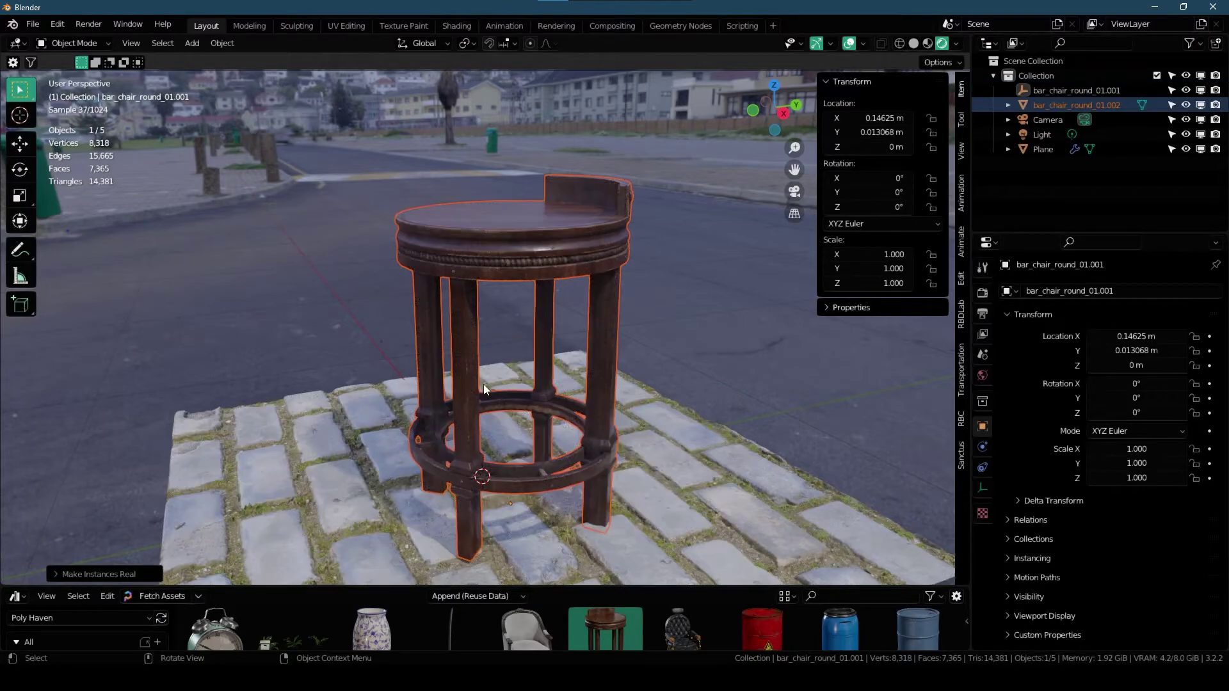
- Inspect the real bar chair mesh in Edit Mode, selecting vertices and edges on the seat top, and return to Object Mode
scroll(515, 245, up, 3)
scroll(515, 246, down, 2)
key(Tab)
middle_drag(499, 214, 499, 272)
scroll(493, 282, up, 3)
click(464, 390)
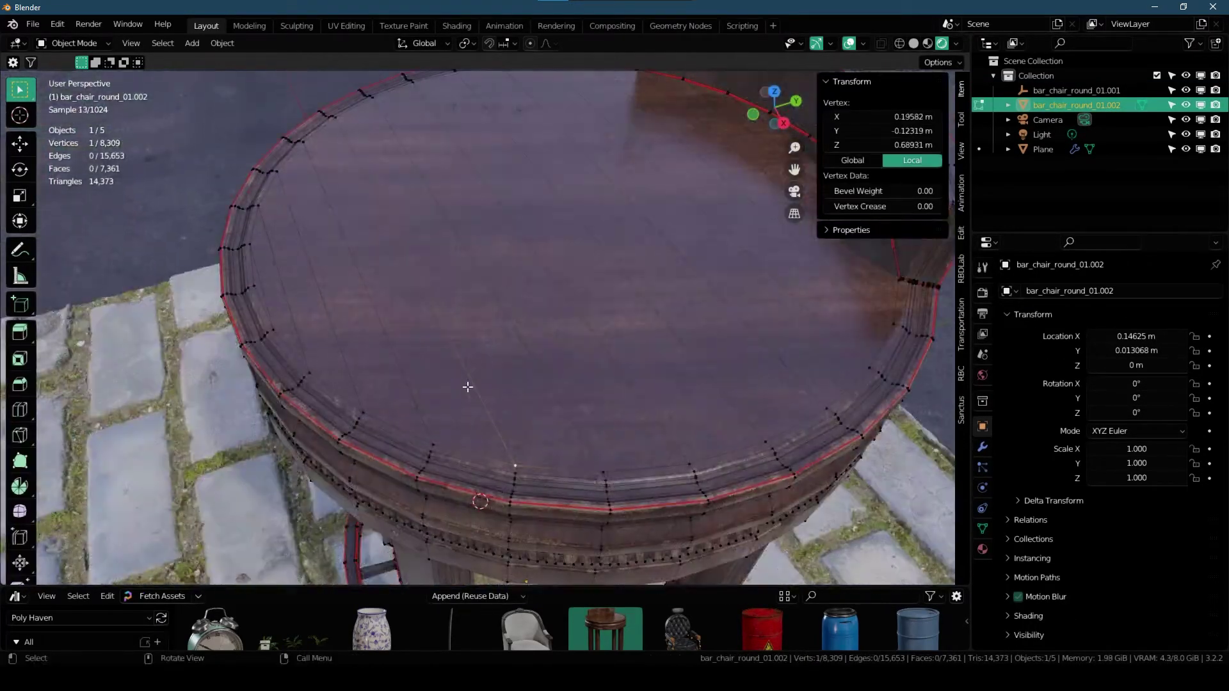
alt+click(441, 455)
scroll(569, 339, down, 3)
key(s)
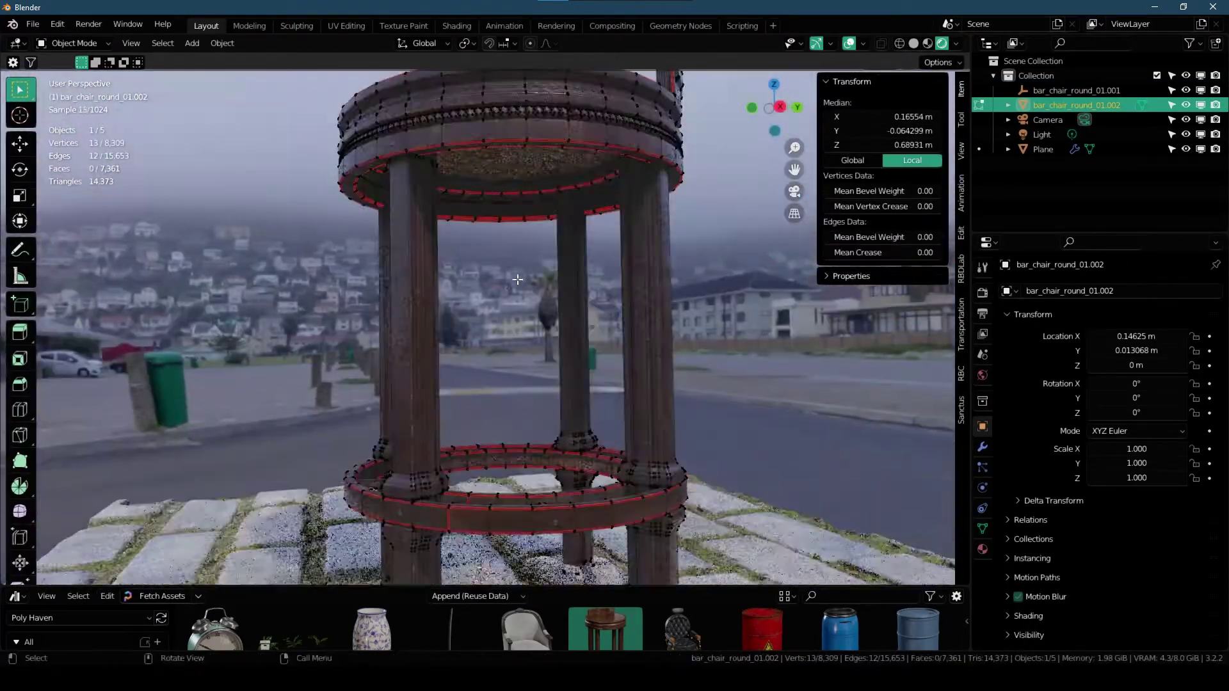
middle_drag(516, 279, 434, 280)
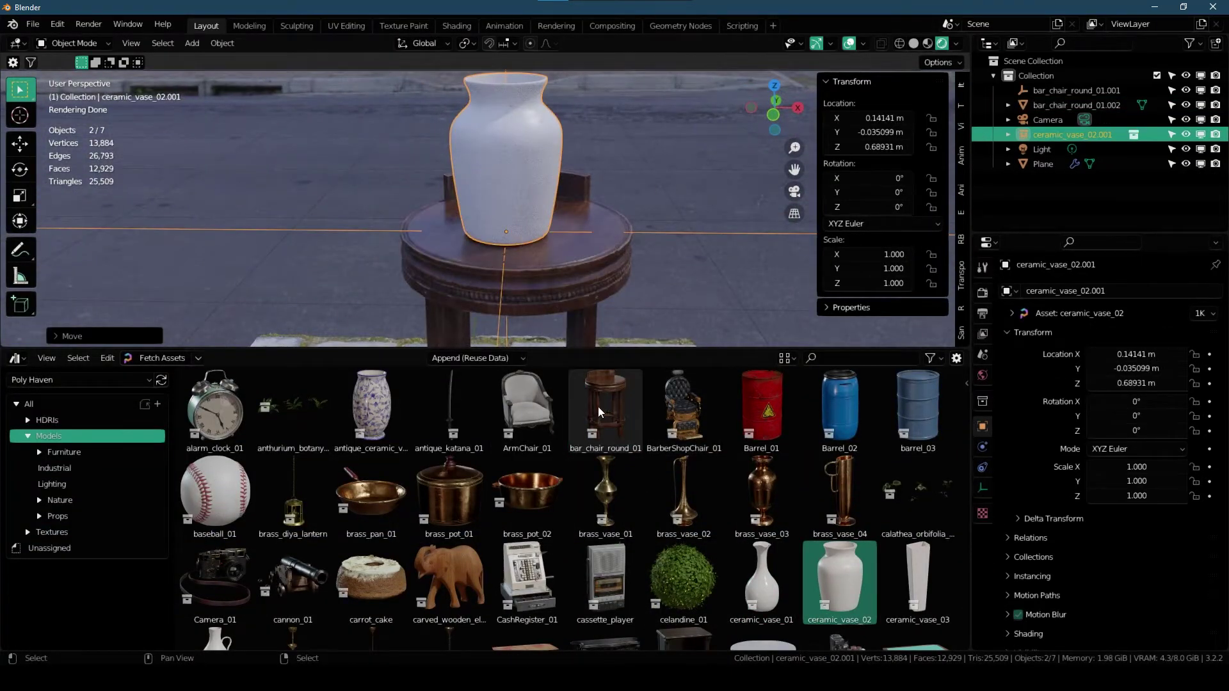
- Place the ceramic_vase_02 model on the bar chair's seat
scroll(599, 411, down, 10)
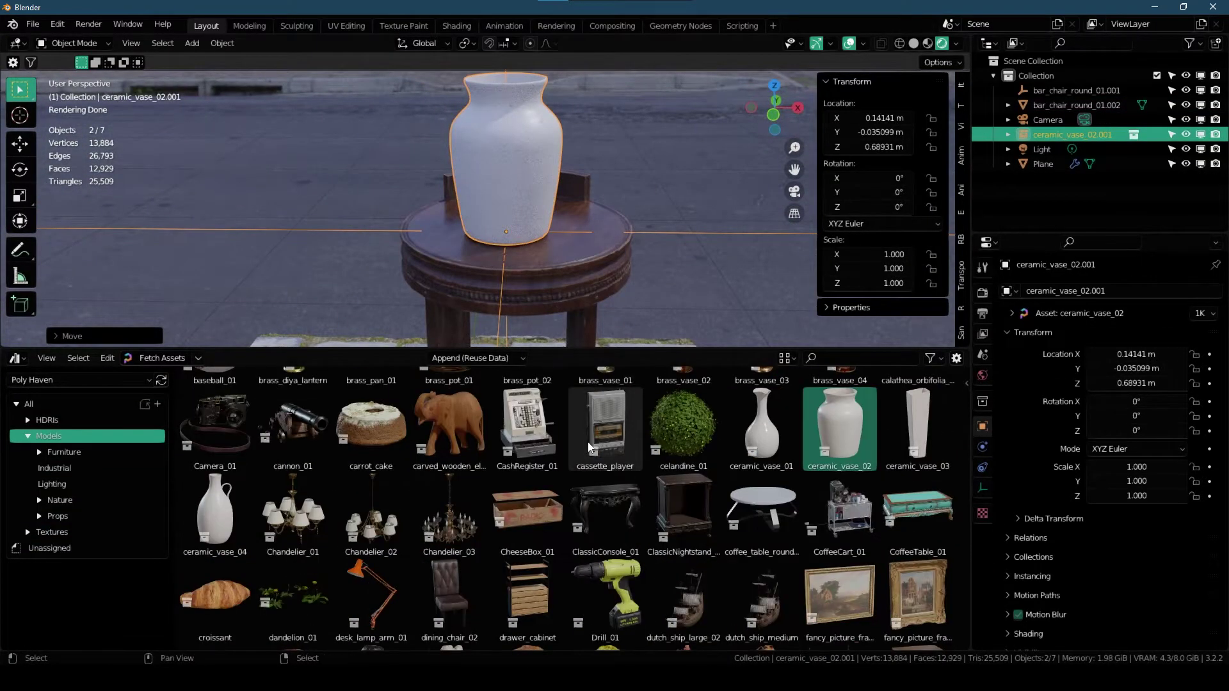
- Find SchoolChair_01 among the Poly Haven models and place it on the tiled plane beside the bar chair
scroll(643, 456, down, 4)
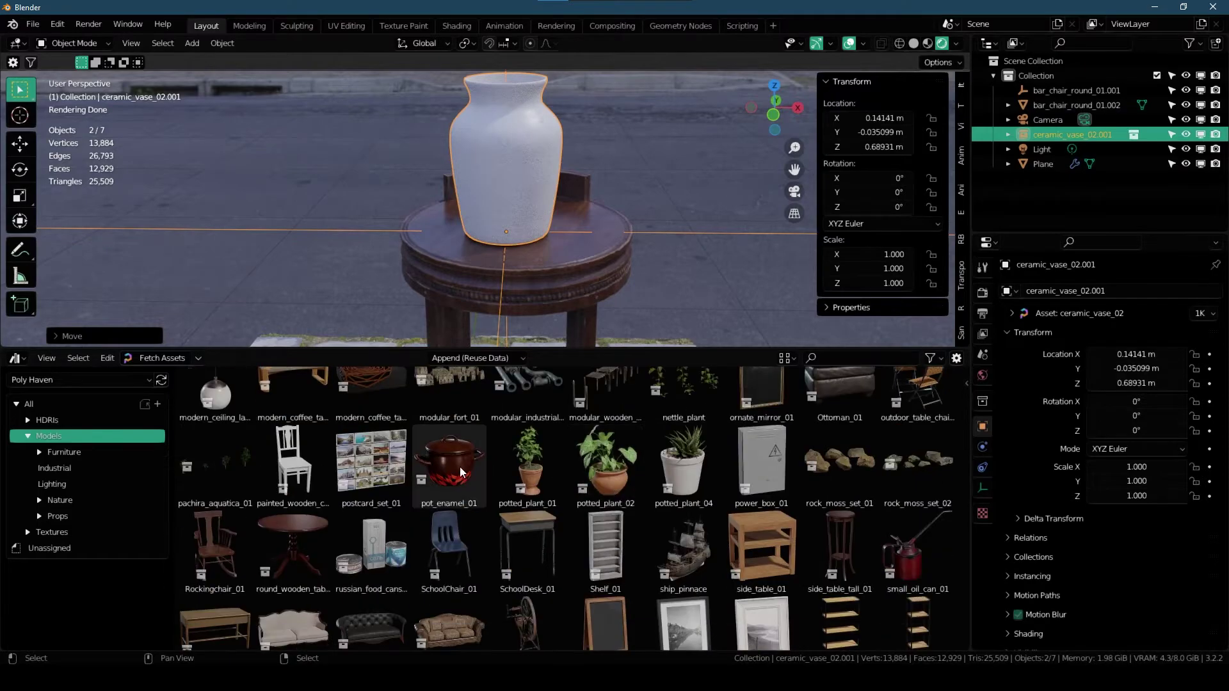
scroll(516, 247, down, 4)
middle_drag(516, 247, 491, 261)
shift+middle_drag(495, 247, 516, 166)
scroll(518, 176, down, 5)
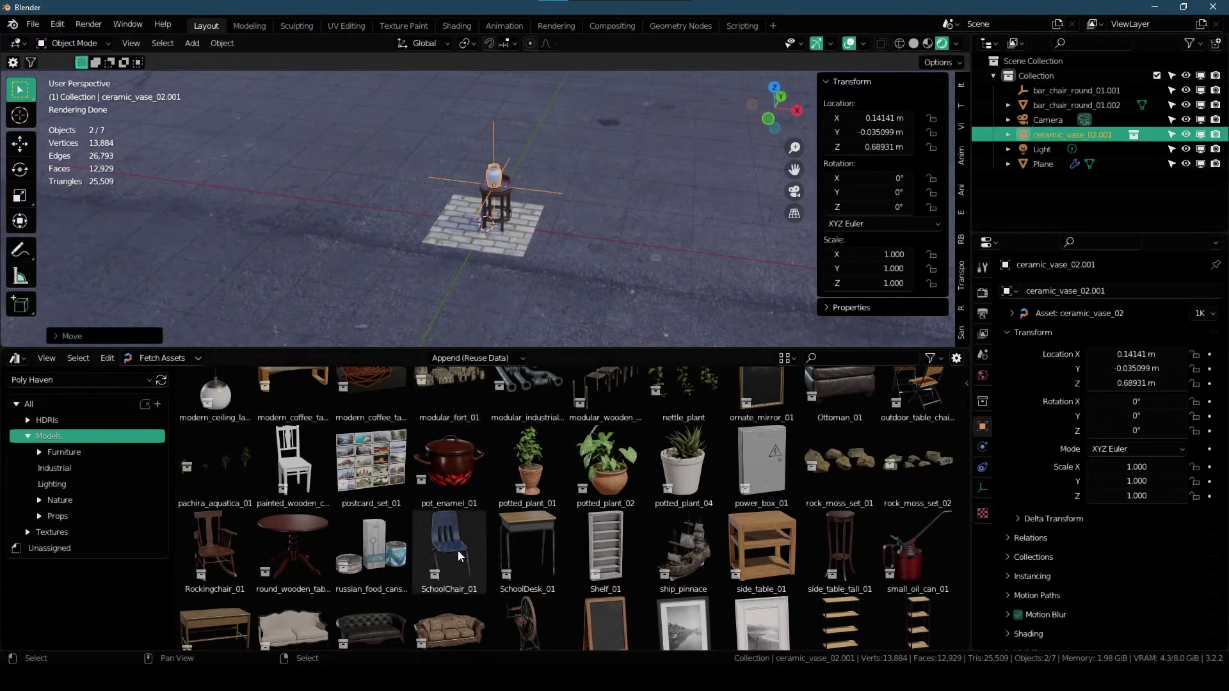
drag(458, 556, 464, 225)
scroll(467, 220, up, 8)
middle_drag(467, 221, 344, 350)
scroll(375, 376, down, 1)
scroll(415, 312, down, 5)
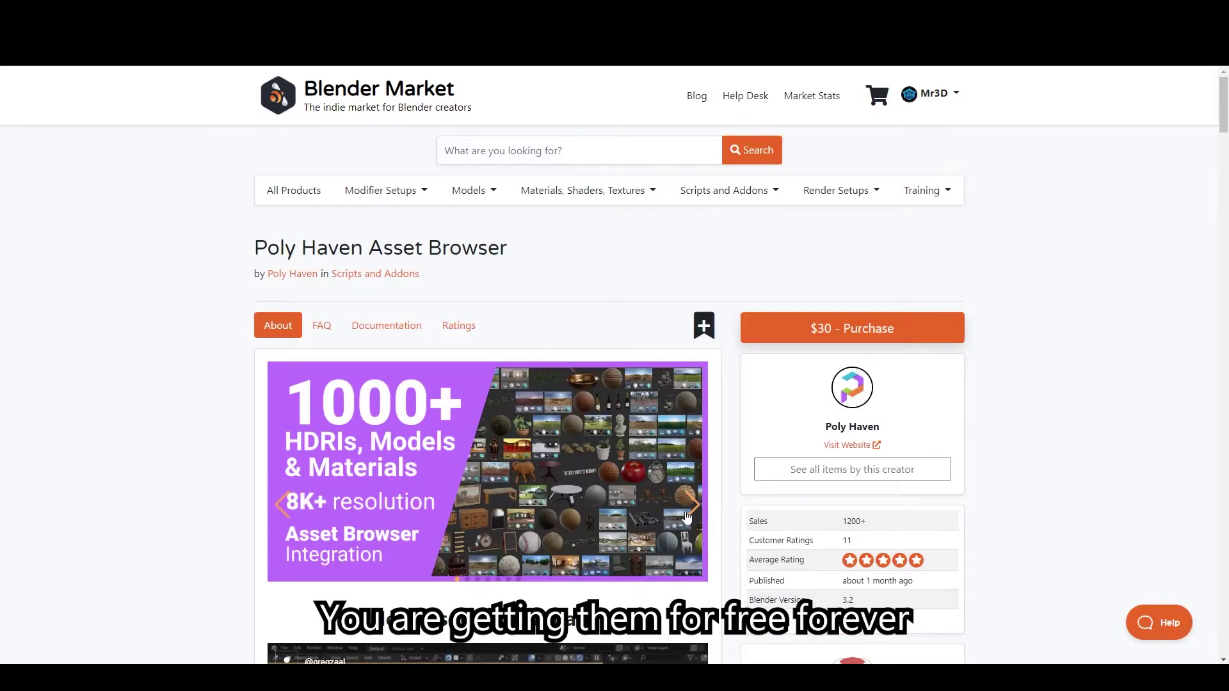
- Switch to the Poly Haven Asset Browser page on Blender Market and examine its gallery, asset quality comparisons and resolution details
click(691, 505)
click(691, 506)
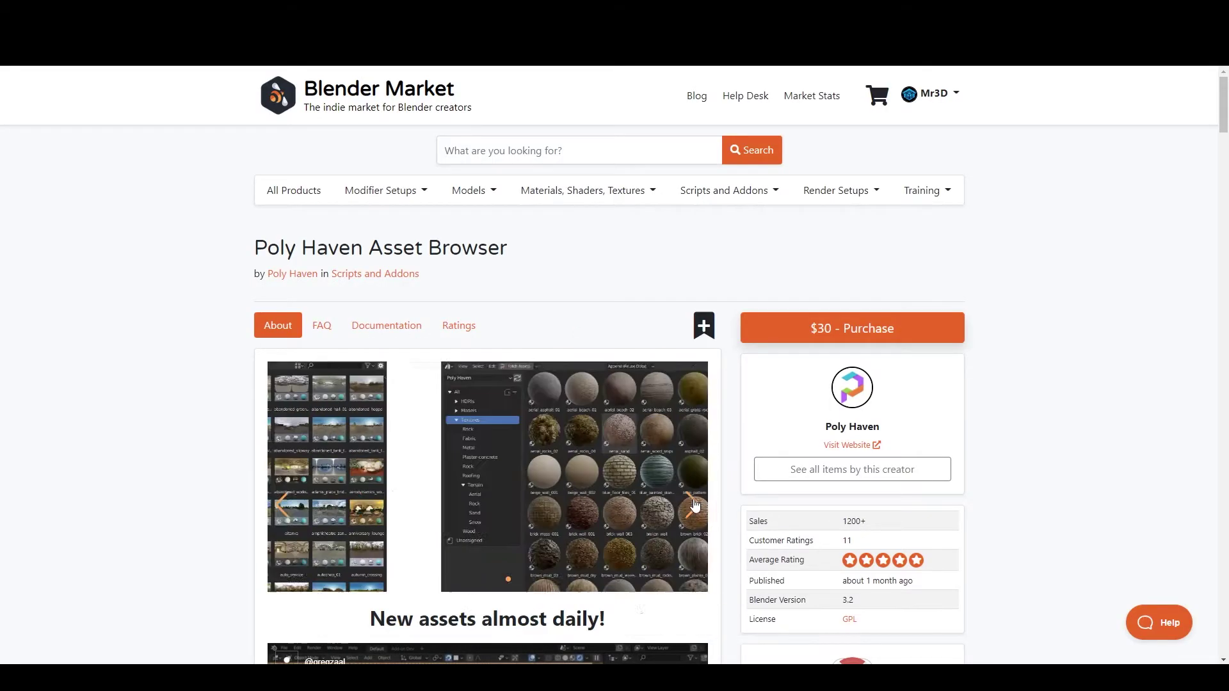
scroll(1022, 405, down, 9)
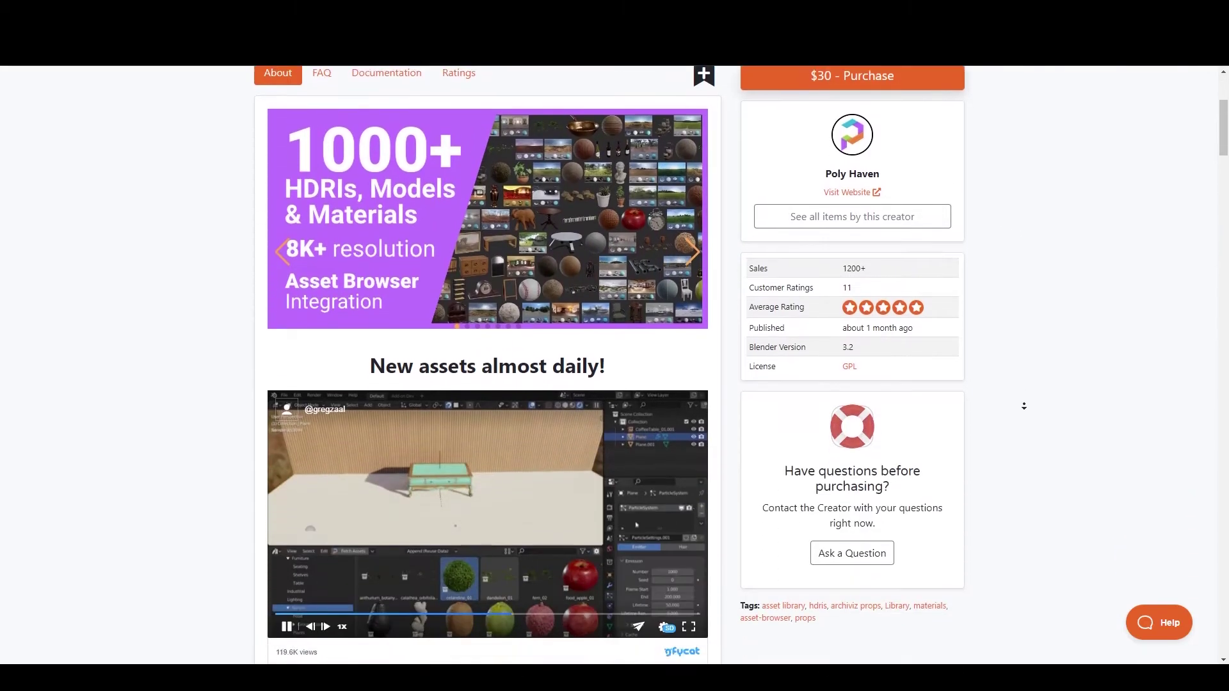
scroll(1022, 406, down, 10)
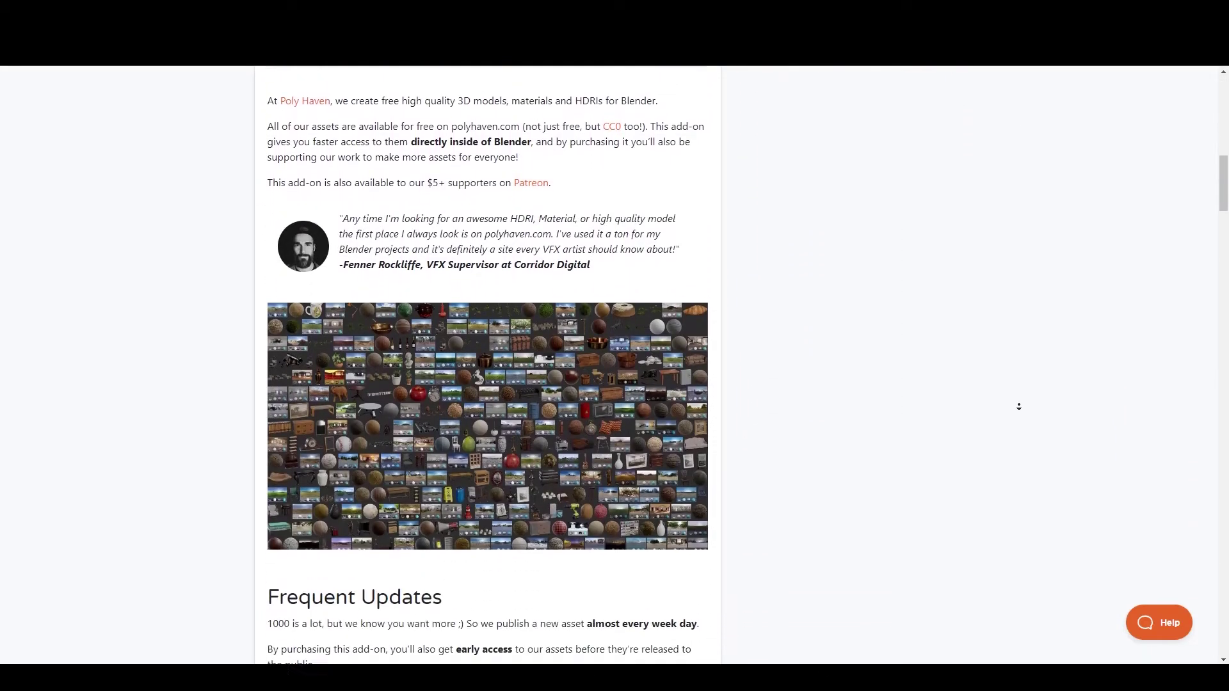
scroll(1018, 407, down, 2)
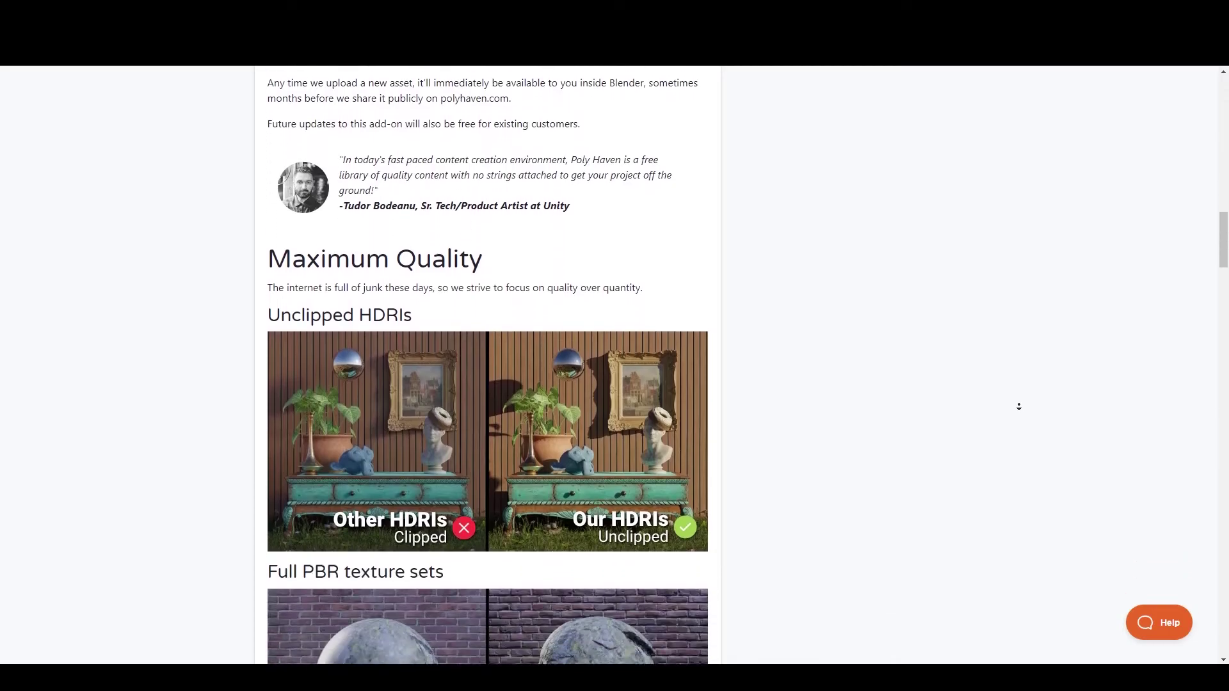
scroll(1018, 407, down, 10)
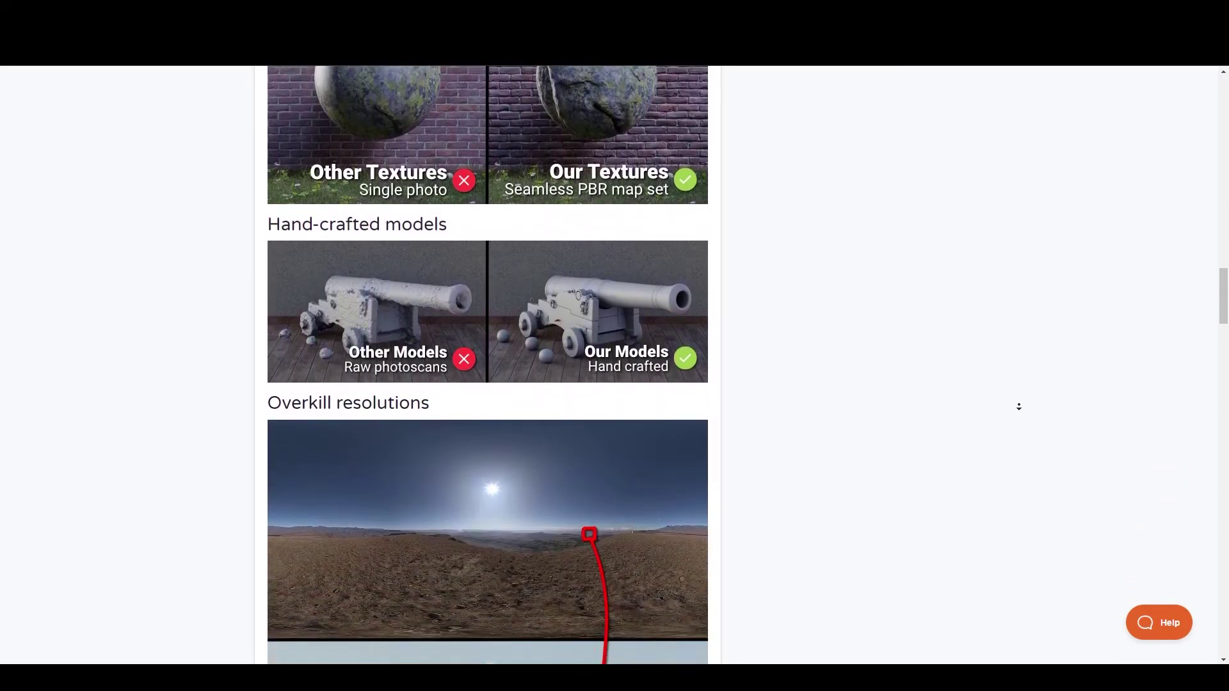
scroll(1018, 406, down, 10)
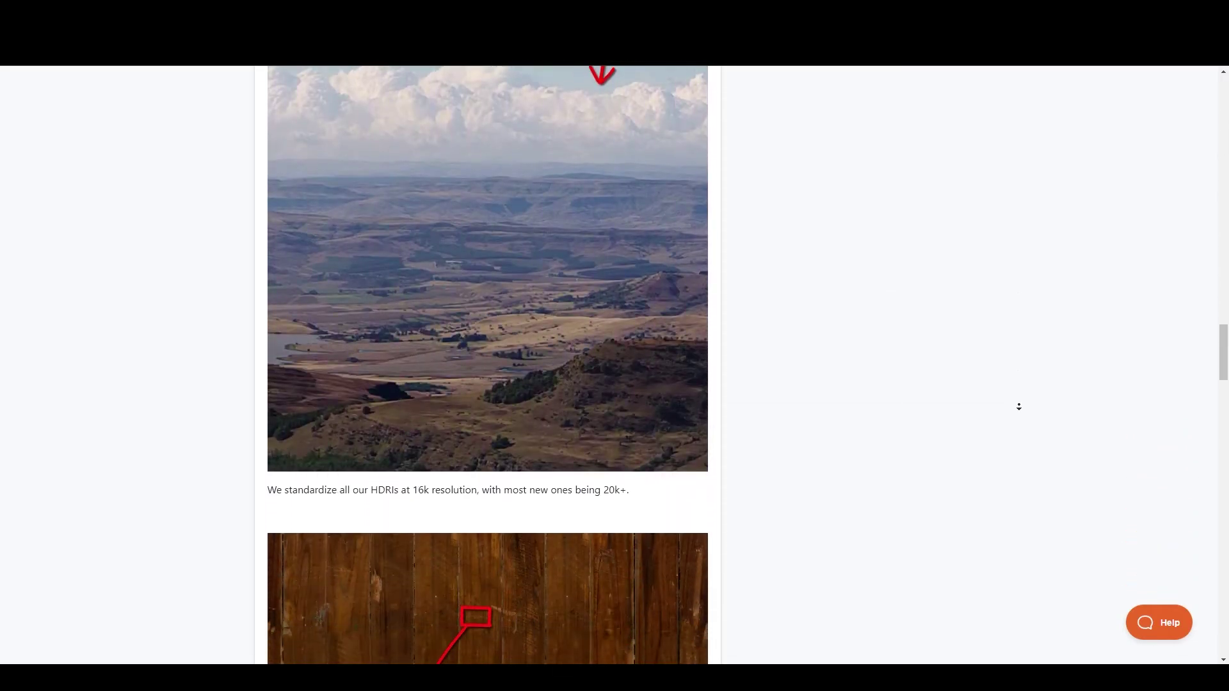
scroll(1018, 406, down, 2)
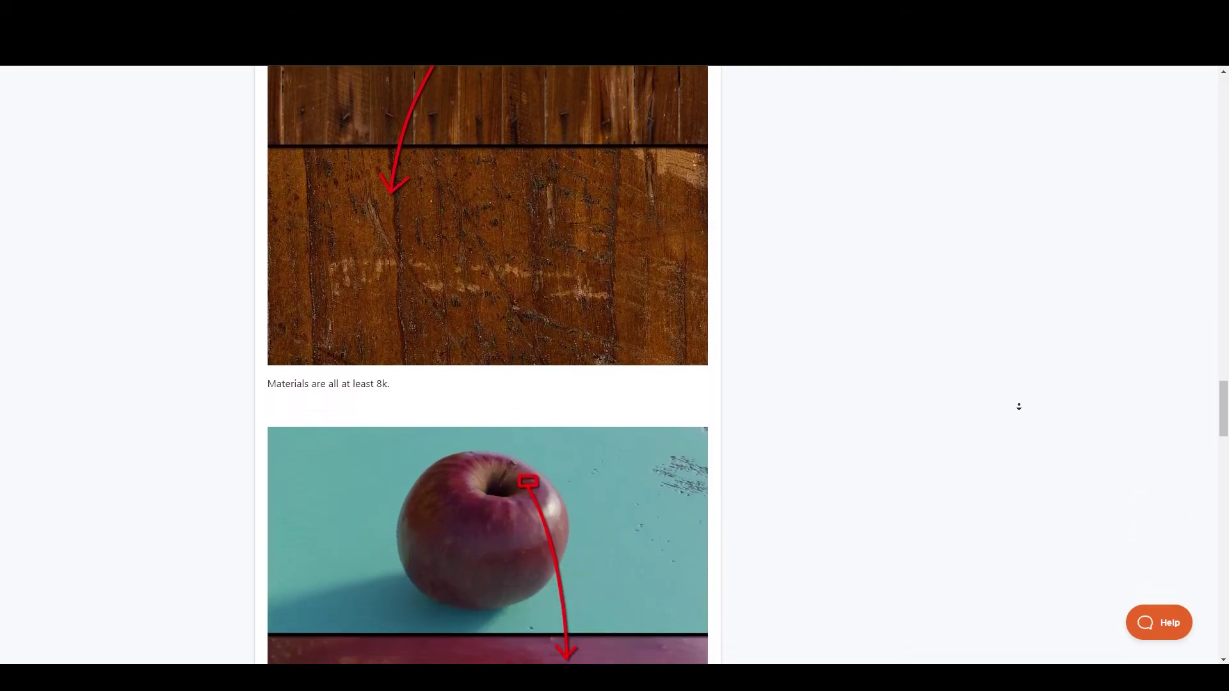
scroll(1018, 406, down, 2)
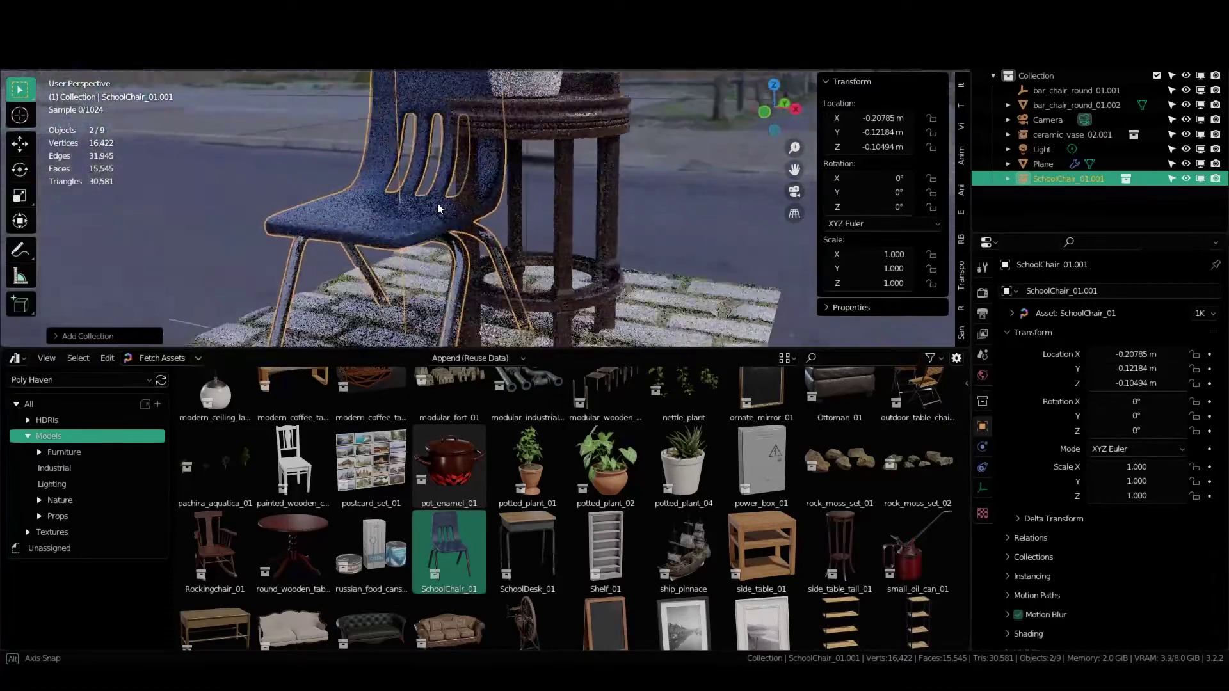
middle_drag(439, 208, 481, 231)
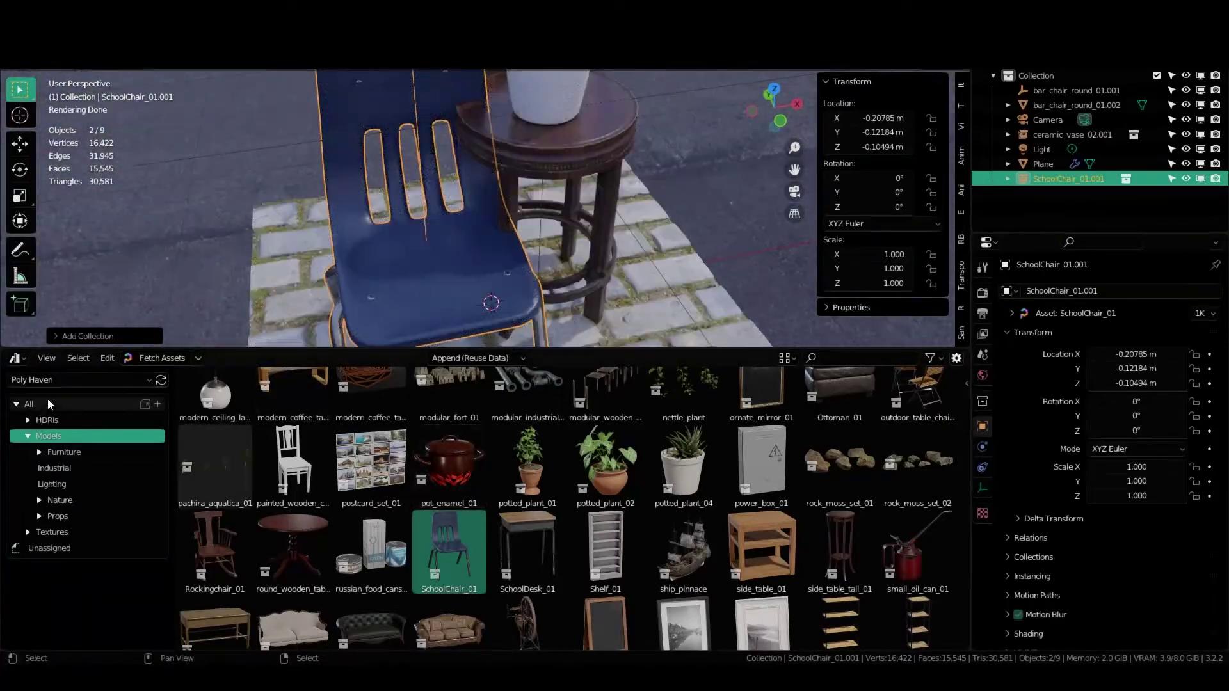